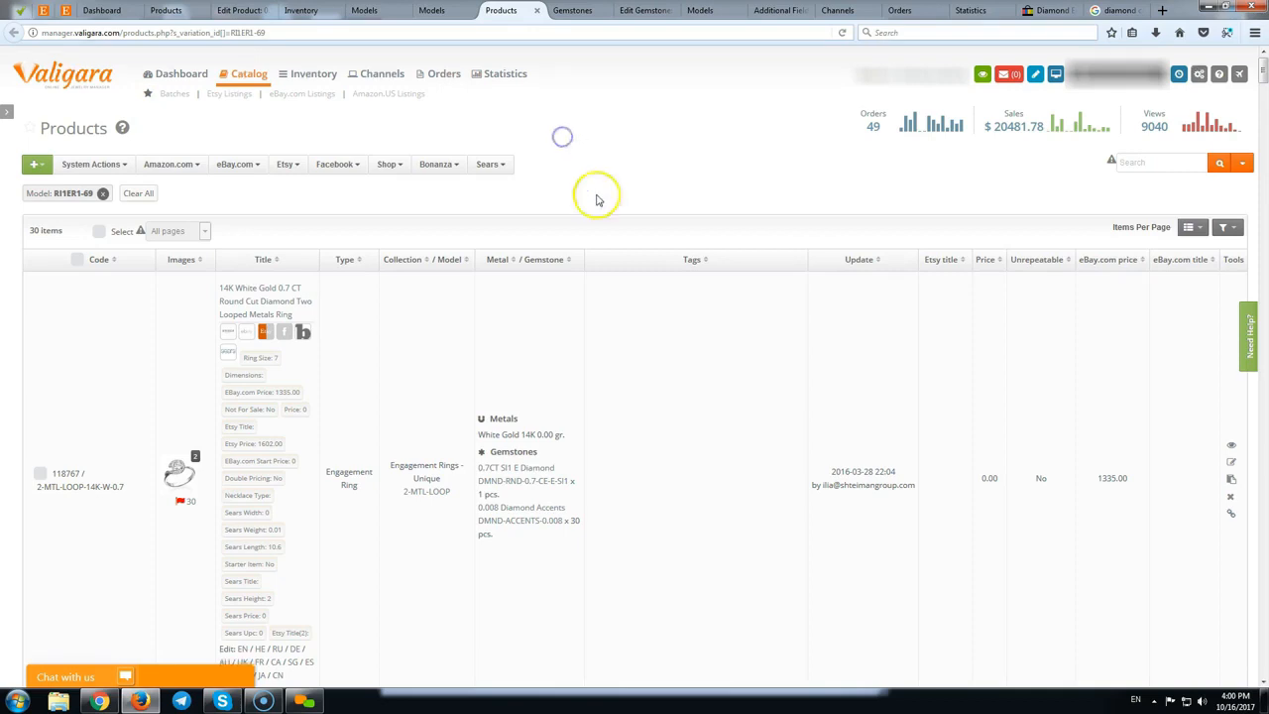
# Open Copy Data for all listed products of the filtered model, and switch to the Gemstones page.
pyautogui.scroll(-6, 650, 387)
pyautogui.scroll(-6, 646, 408)
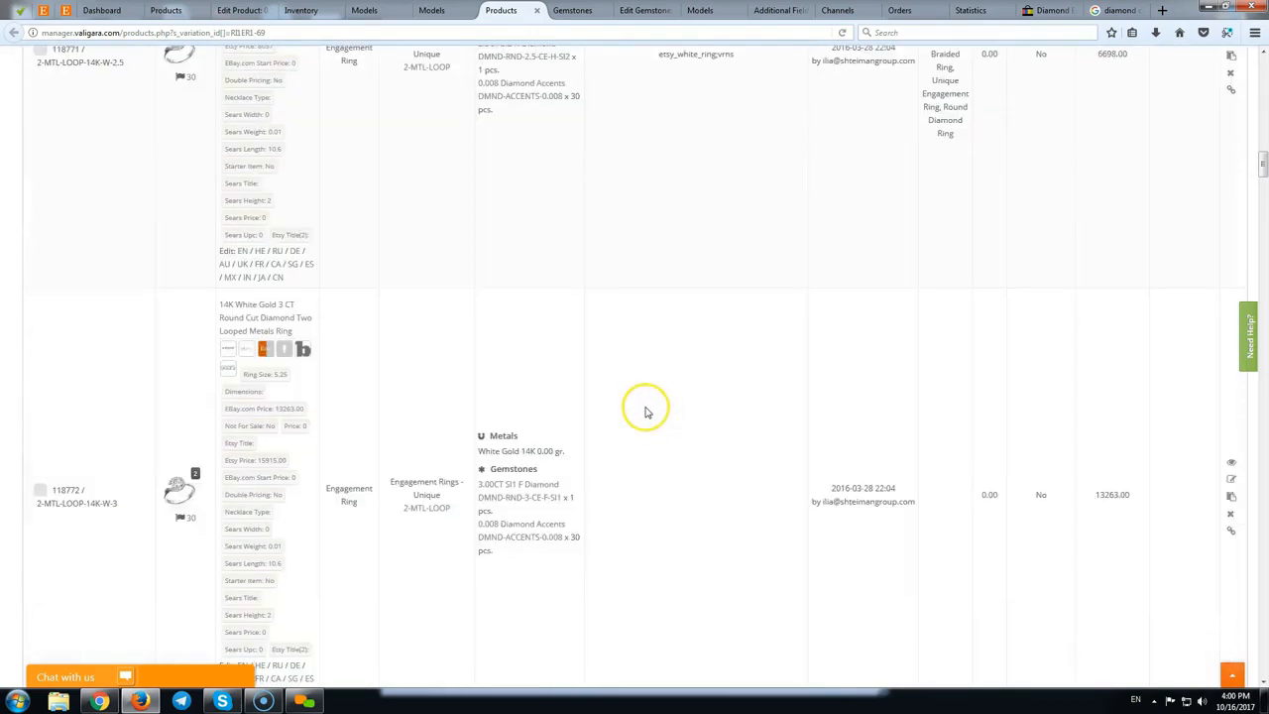
pyautogui.scroll(6, 645, 411)
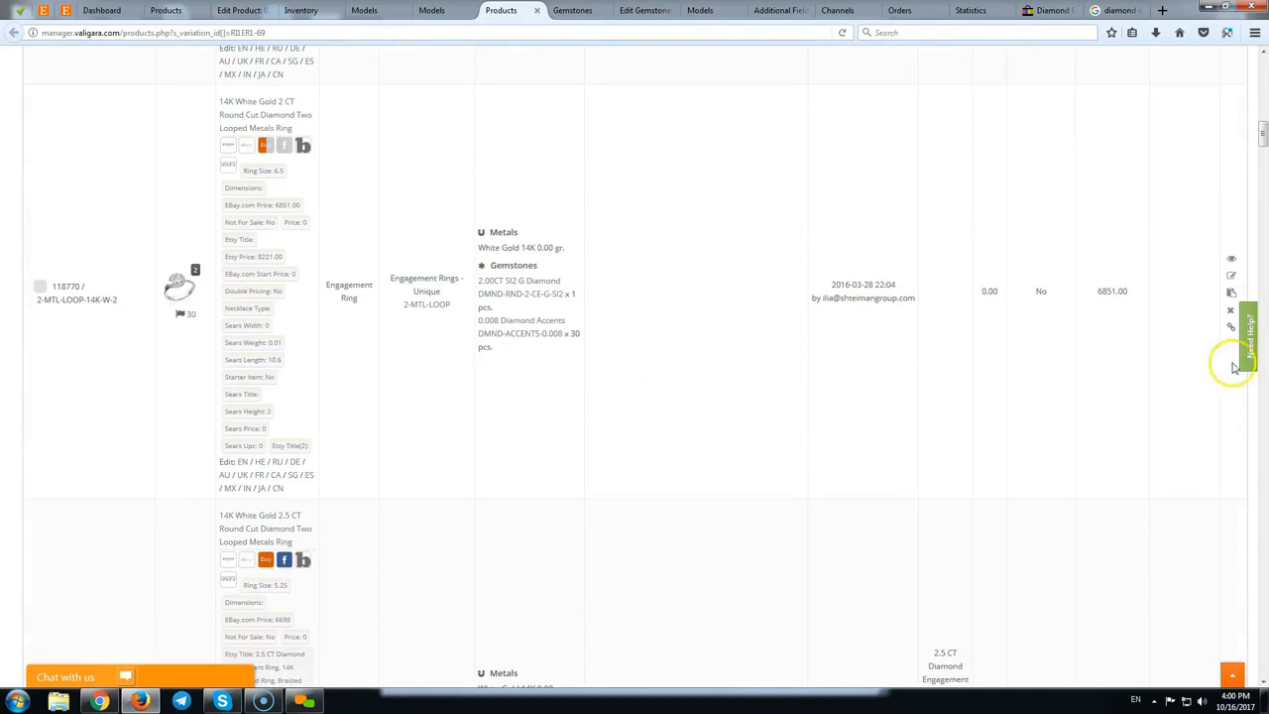
pyautogui.scroll(6, 1262, 136)
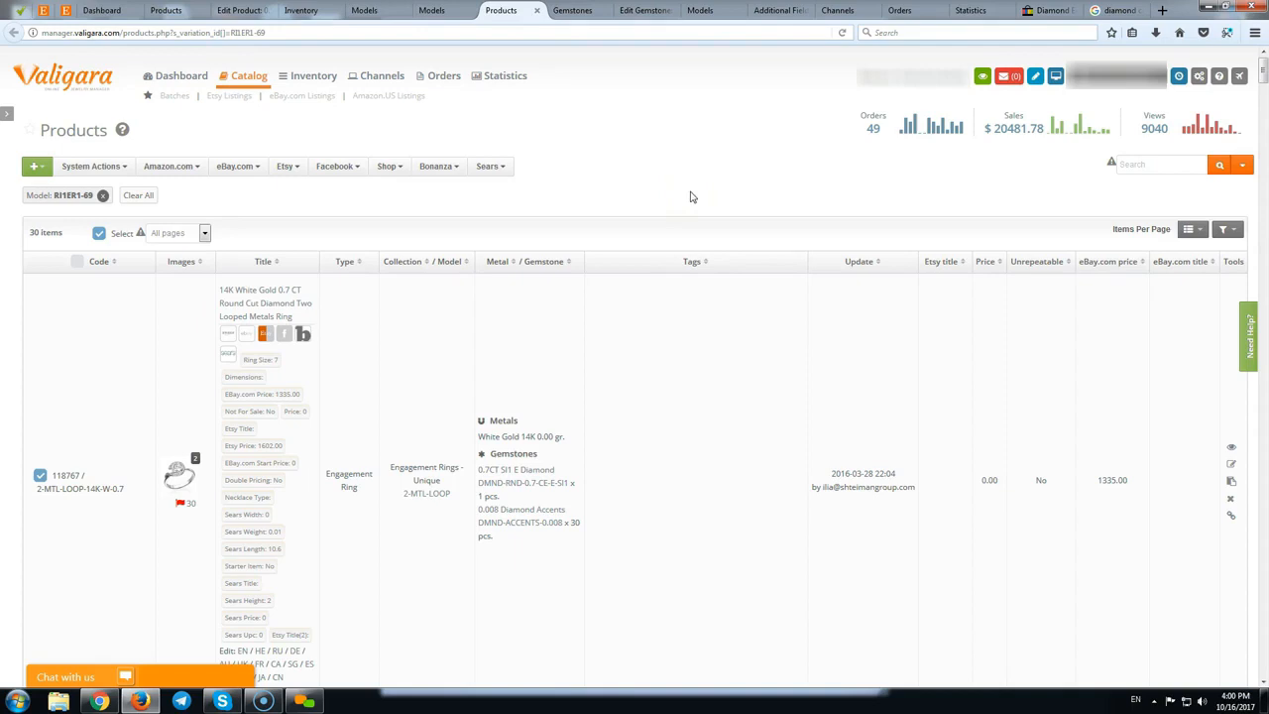
pyautogui.click(87, 166)
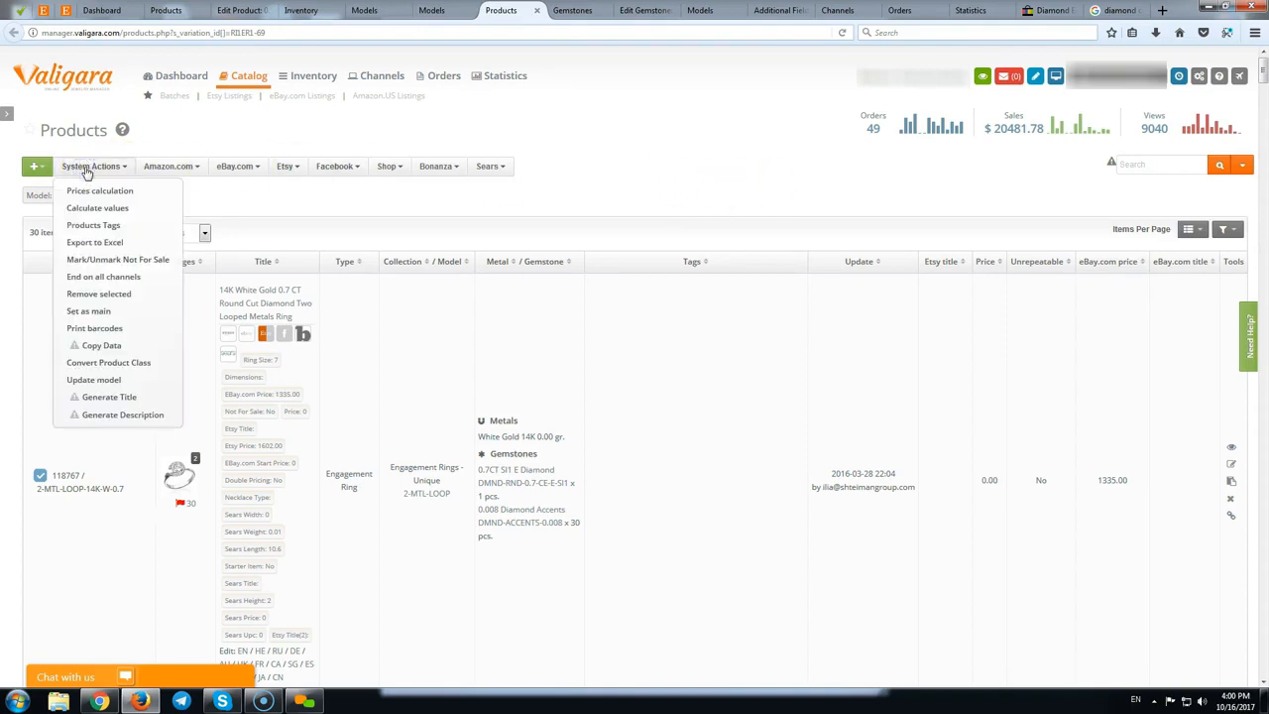
pyautogui.click(102, 345)
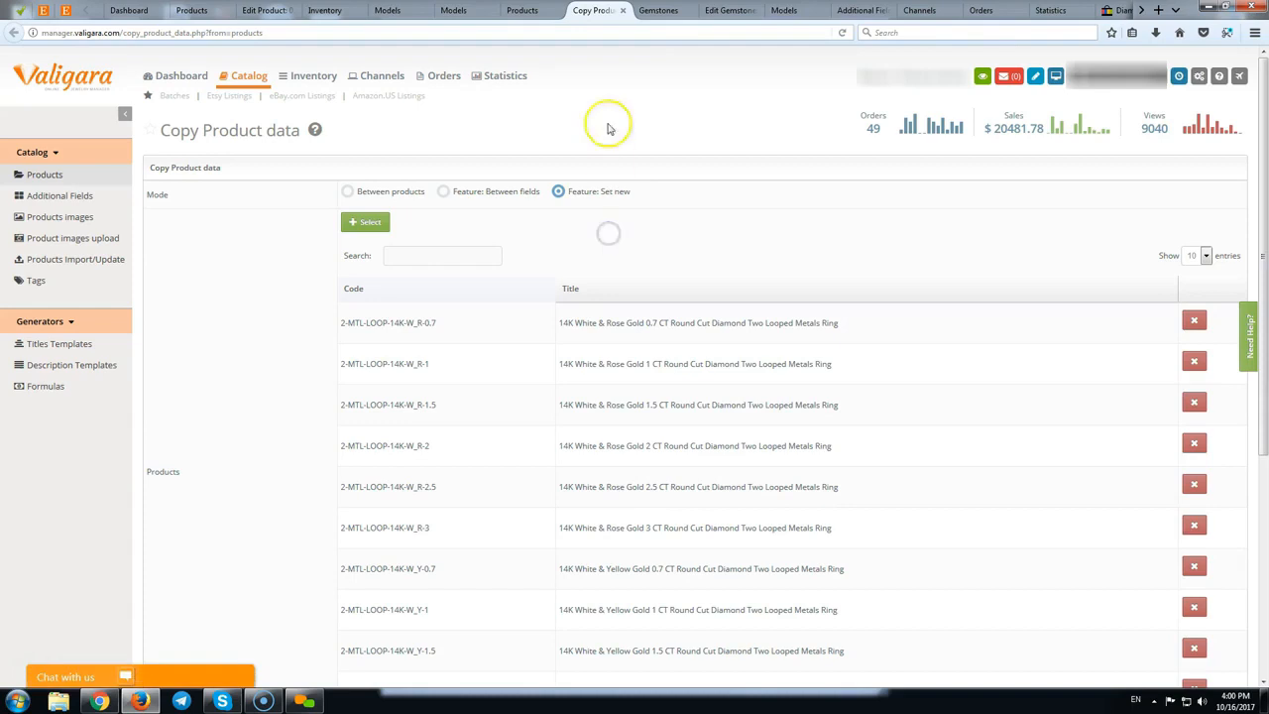
pyautogui.click(652, 11)
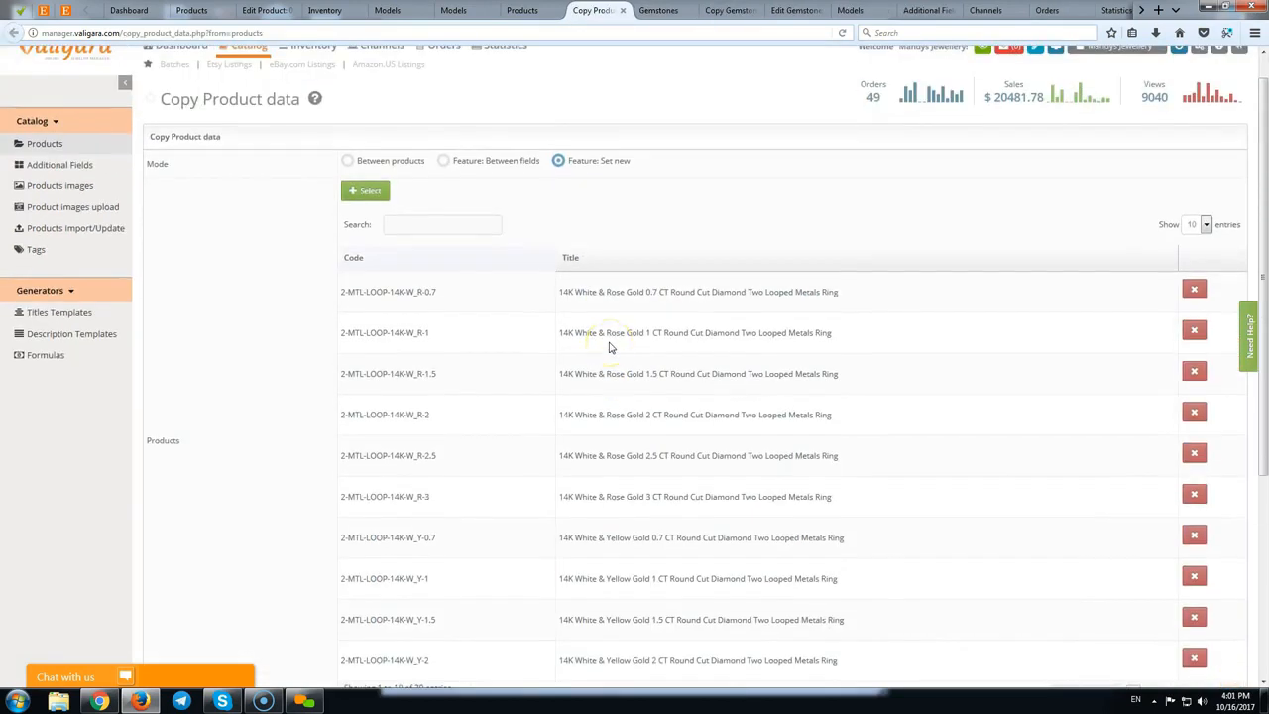
# Add the Commercial: Import Band Style field to the product data with the value Wide.
pyautogui.scroll(-3, 607, 347)
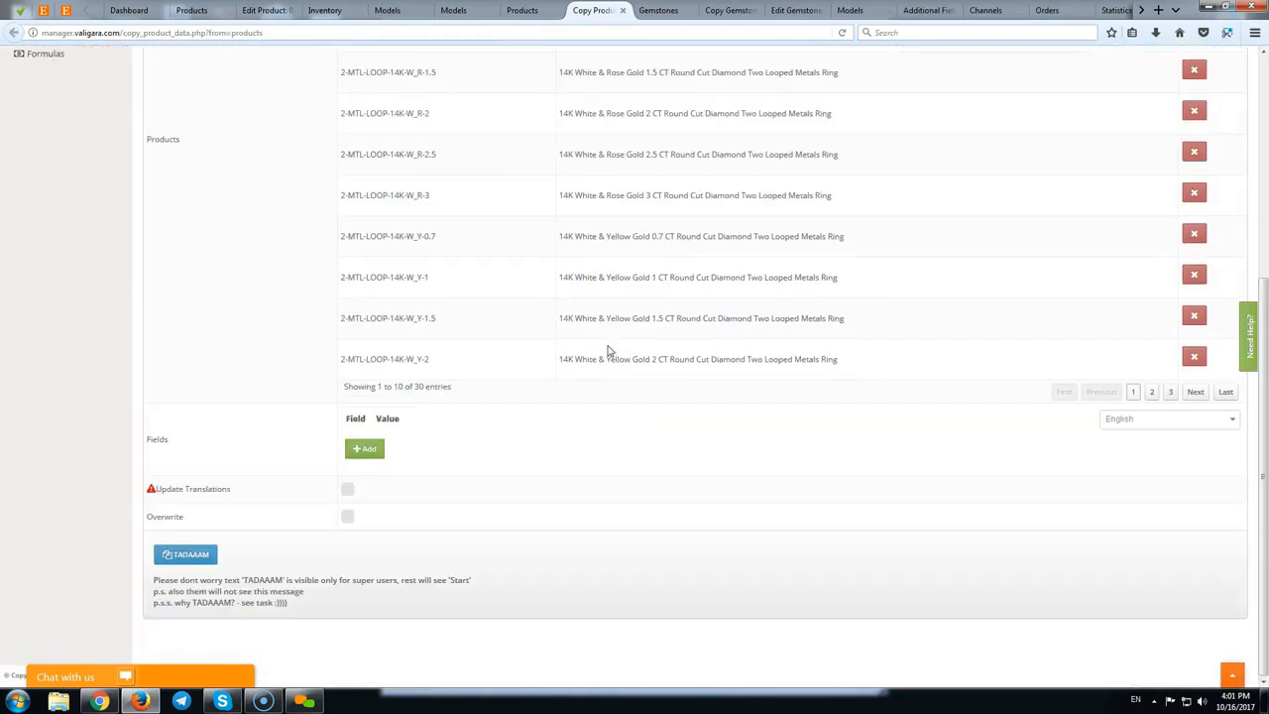
pyautogui.click(616, 450)
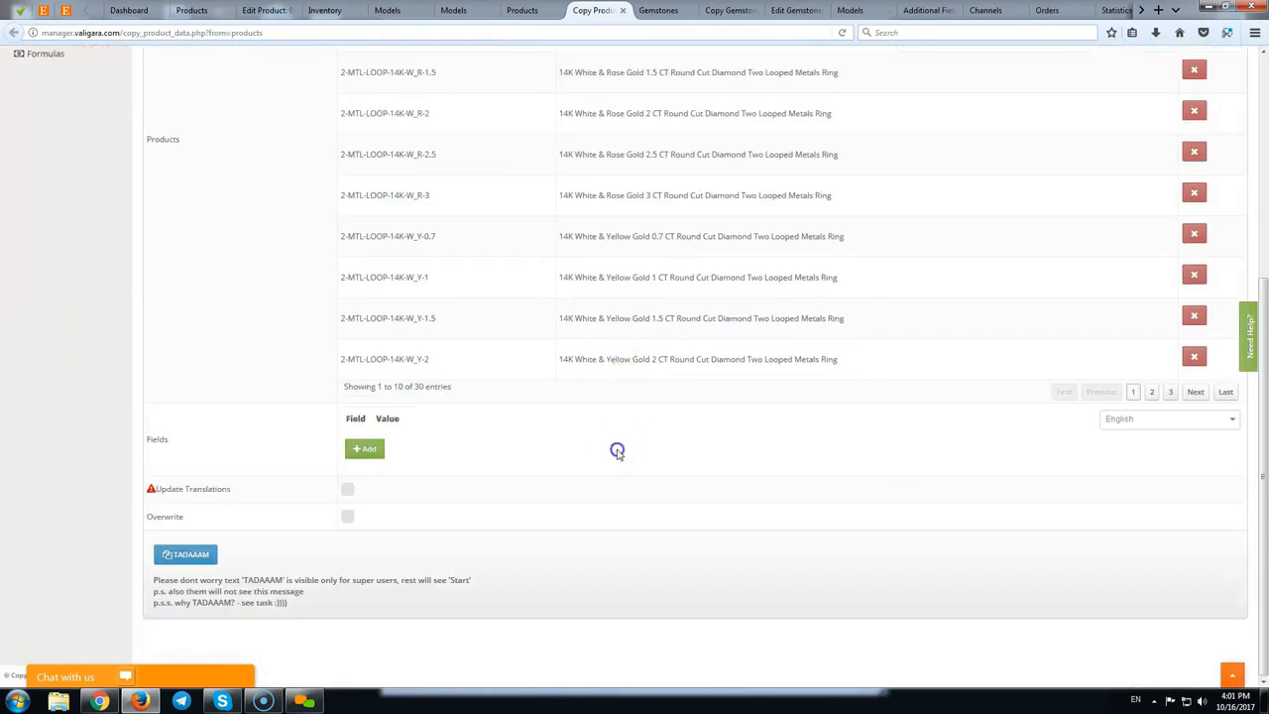
pyautogui.click(367, 449)
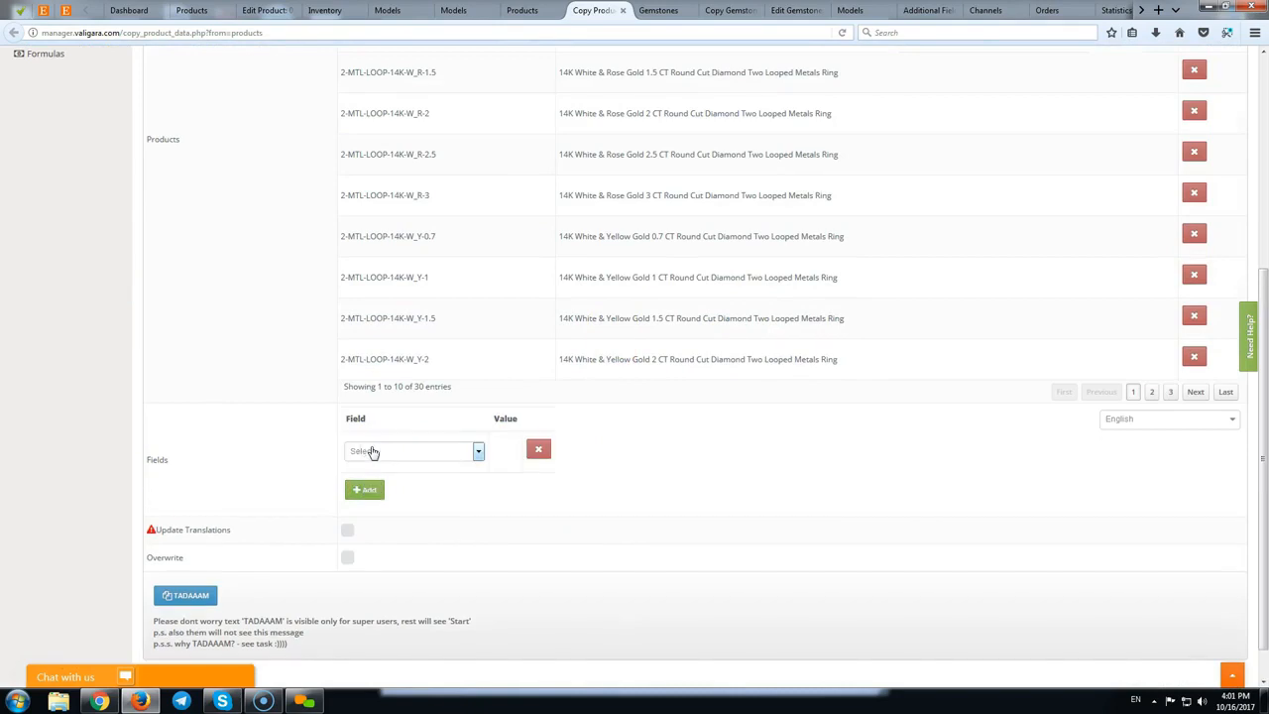
pyautogui.click(448, 454)
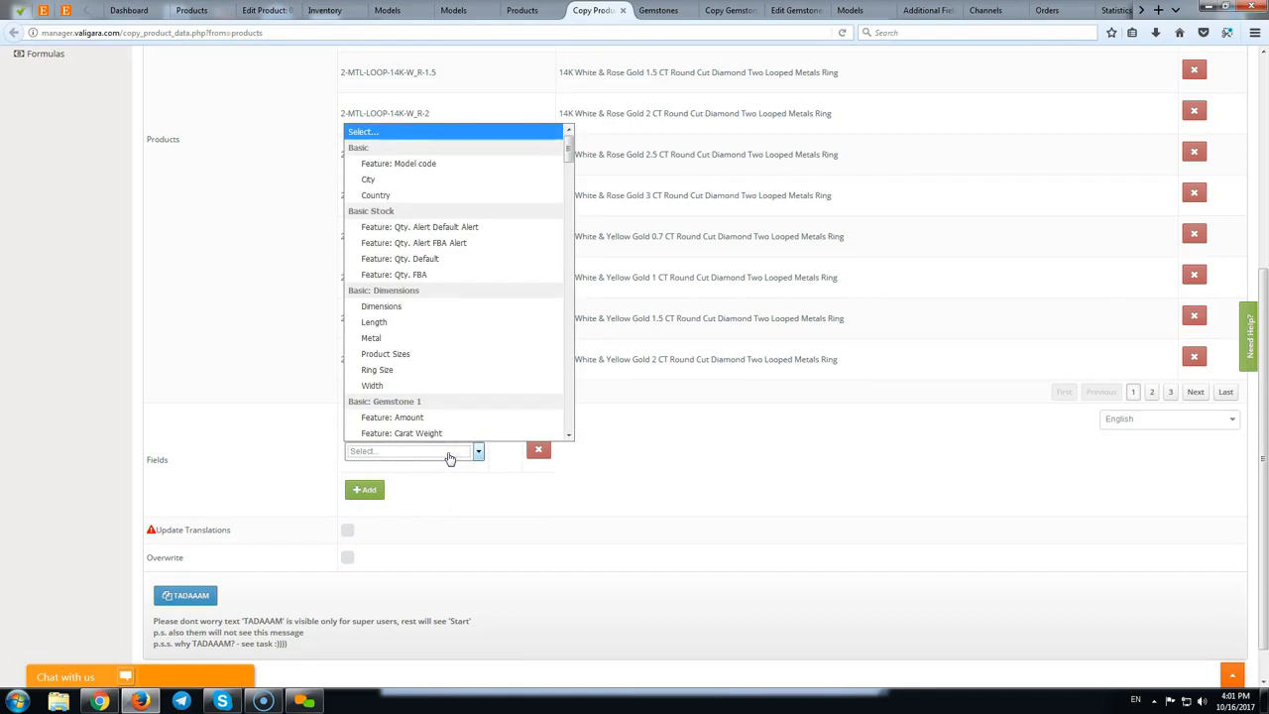
pyautogui.scroll(-3, 462, 283)
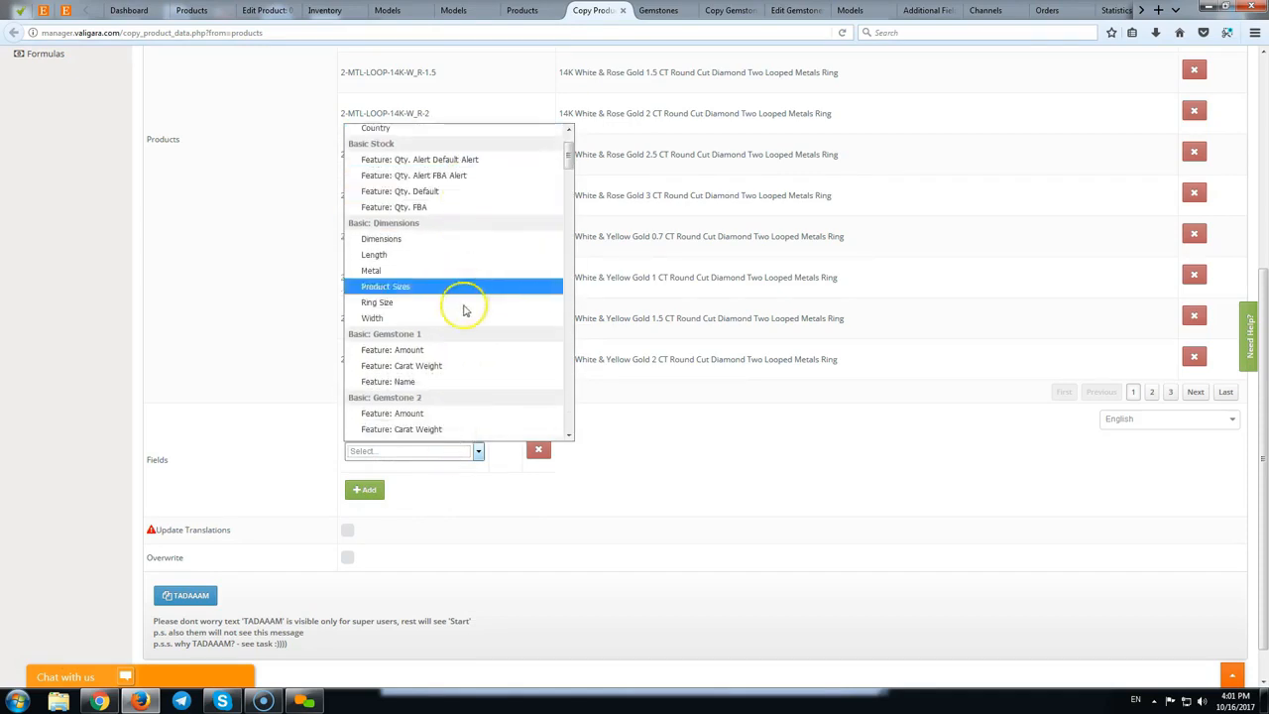
pyautogui.scroll(-10, 458, 355)
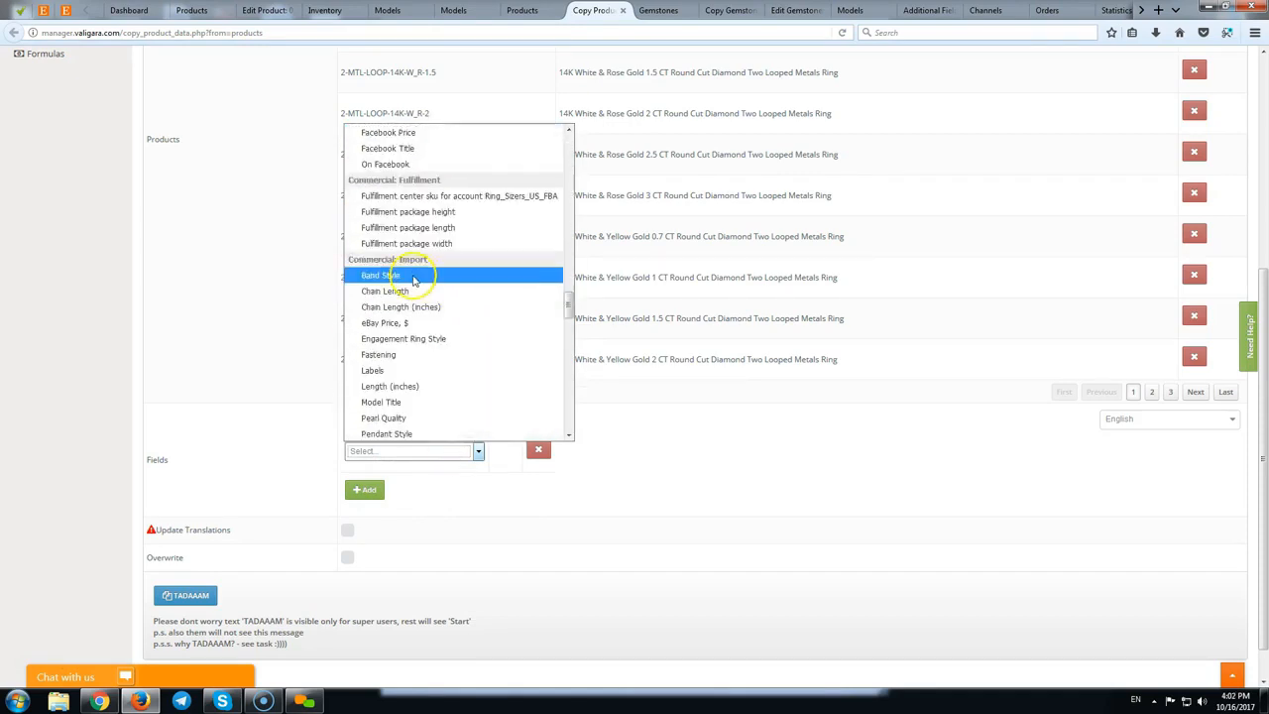
pyautogui.click(413, 278)
pyautogui.click(508, 446)
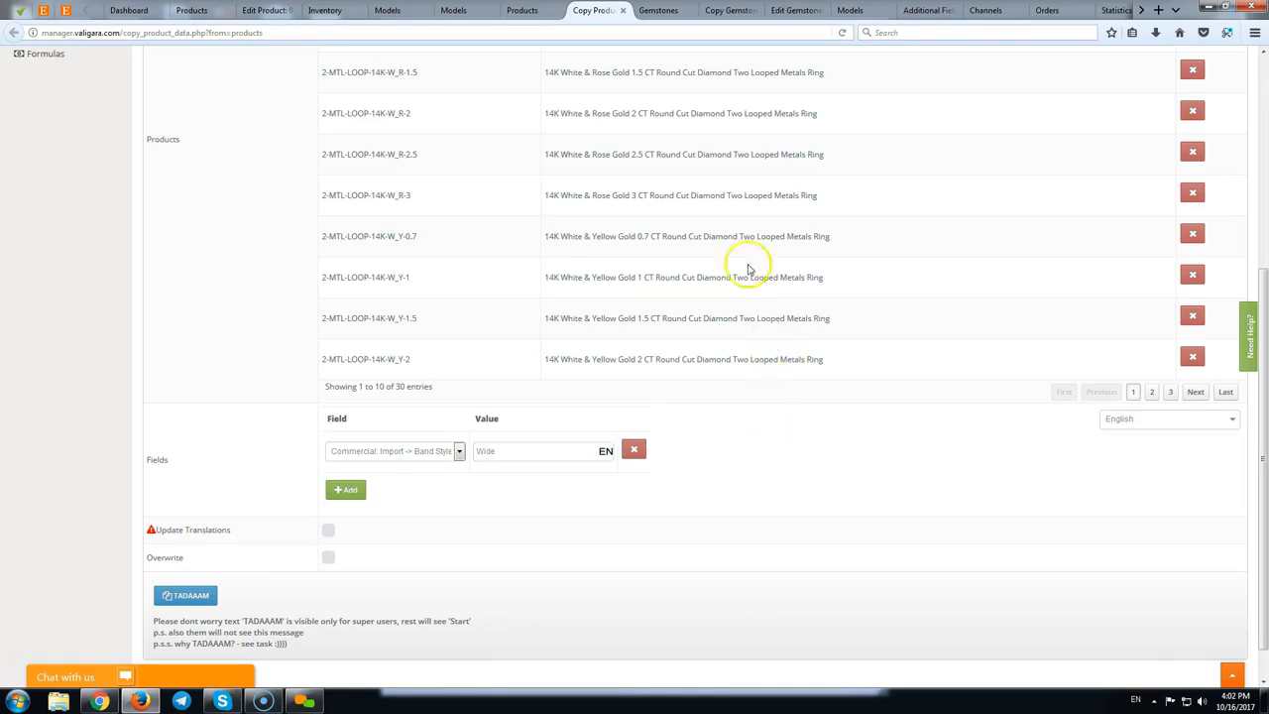
# Check the Products page's Copy Data action and add the Feature: Qty. Alert Default Alert field with the value 2.
pyautogui.click(523, 11)
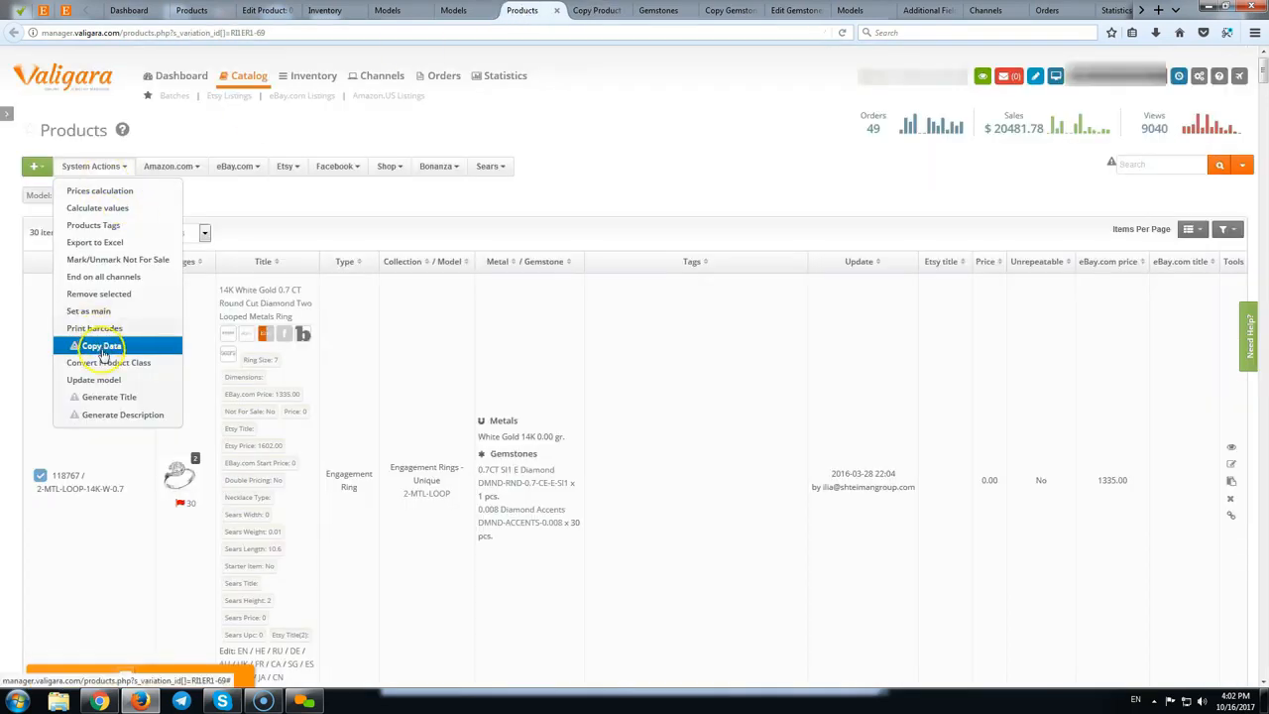
pyautogui.click(593, 11)
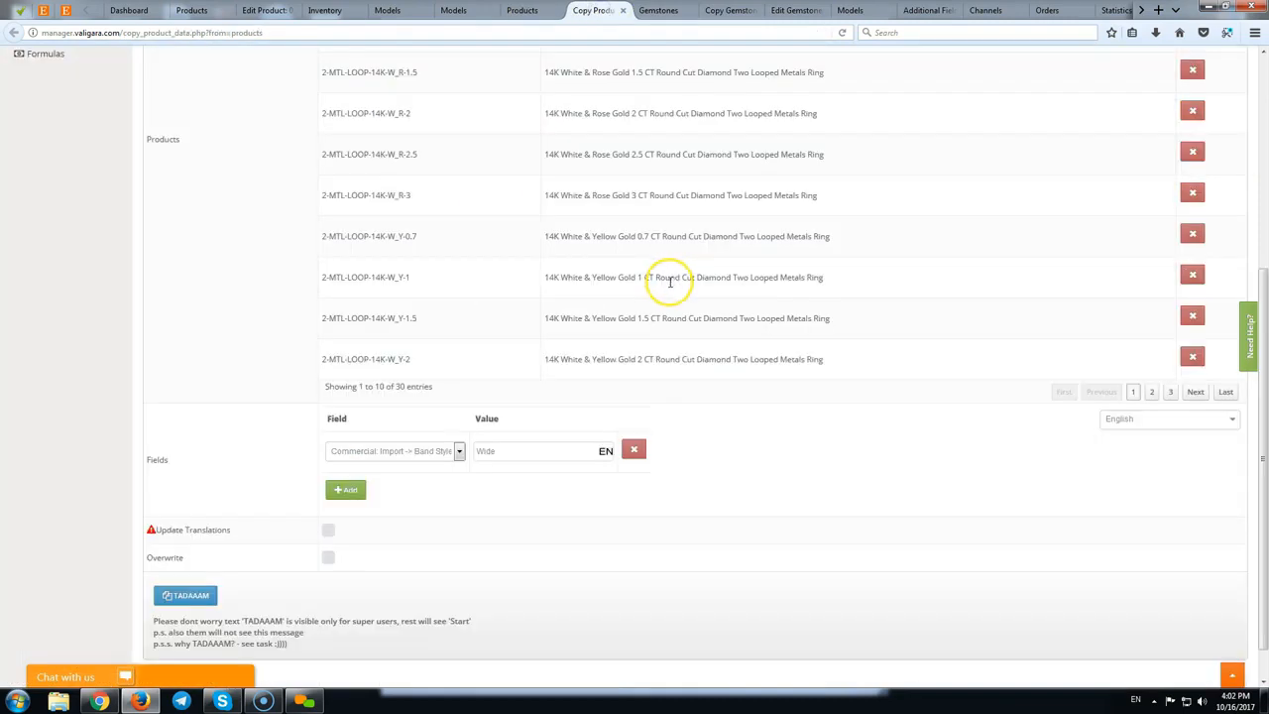
pyautogui.click(345, 493)
pyautogui.click(406, 491)
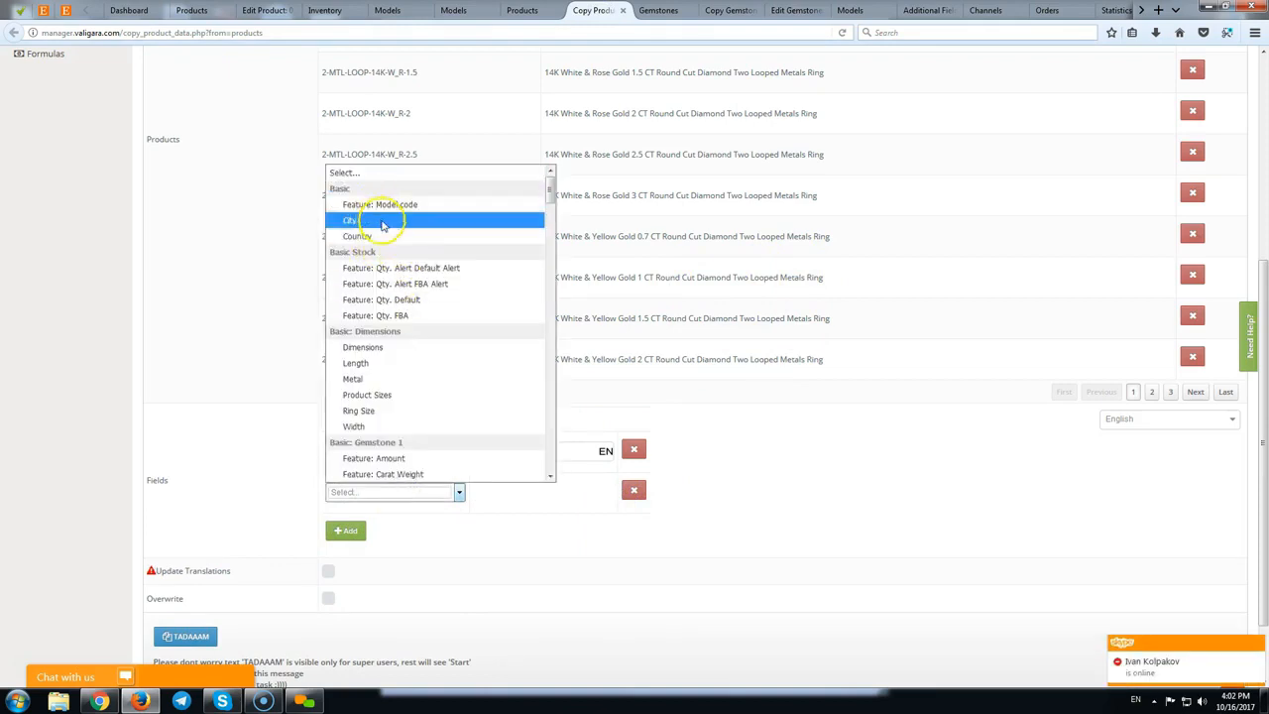
pyautogui.click(436, 268)
pyautogui.click(547, 496)
pyautogui.write('2')
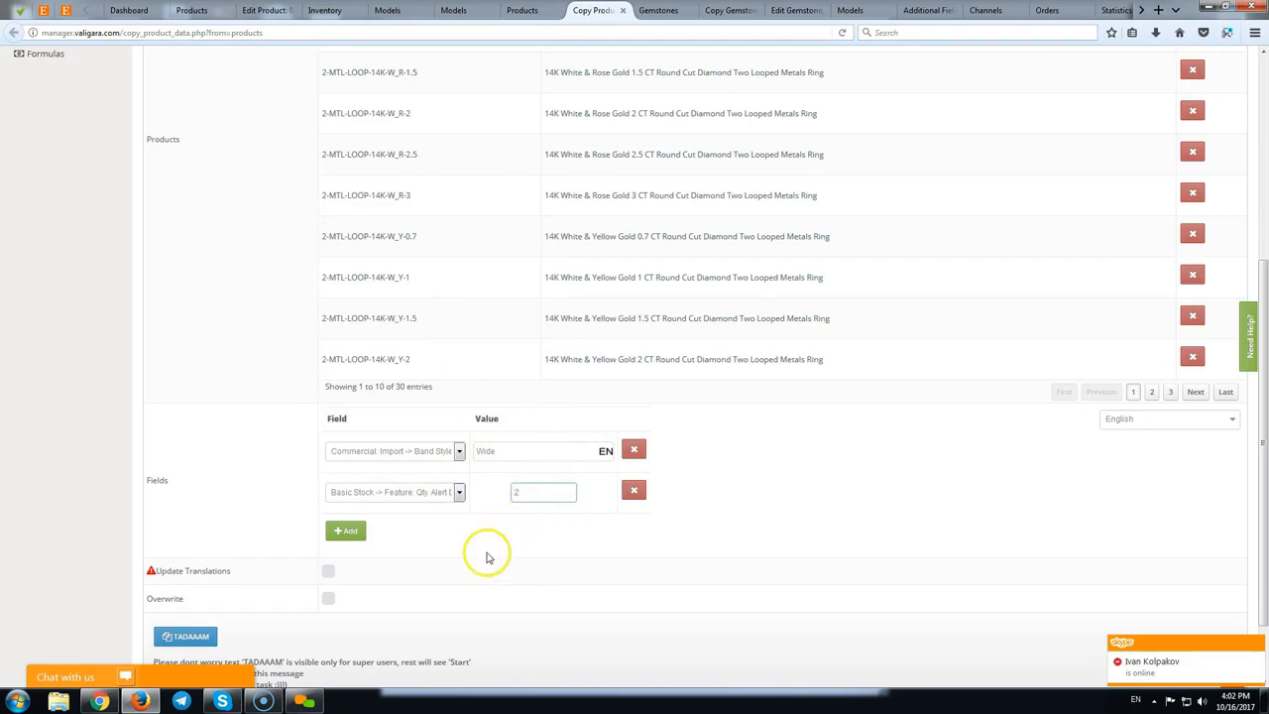
# Add the Metal field with White Gold as default and White Gold, Rose Gold and Yellow Gold as options.
pyautogui.click(345, 531)
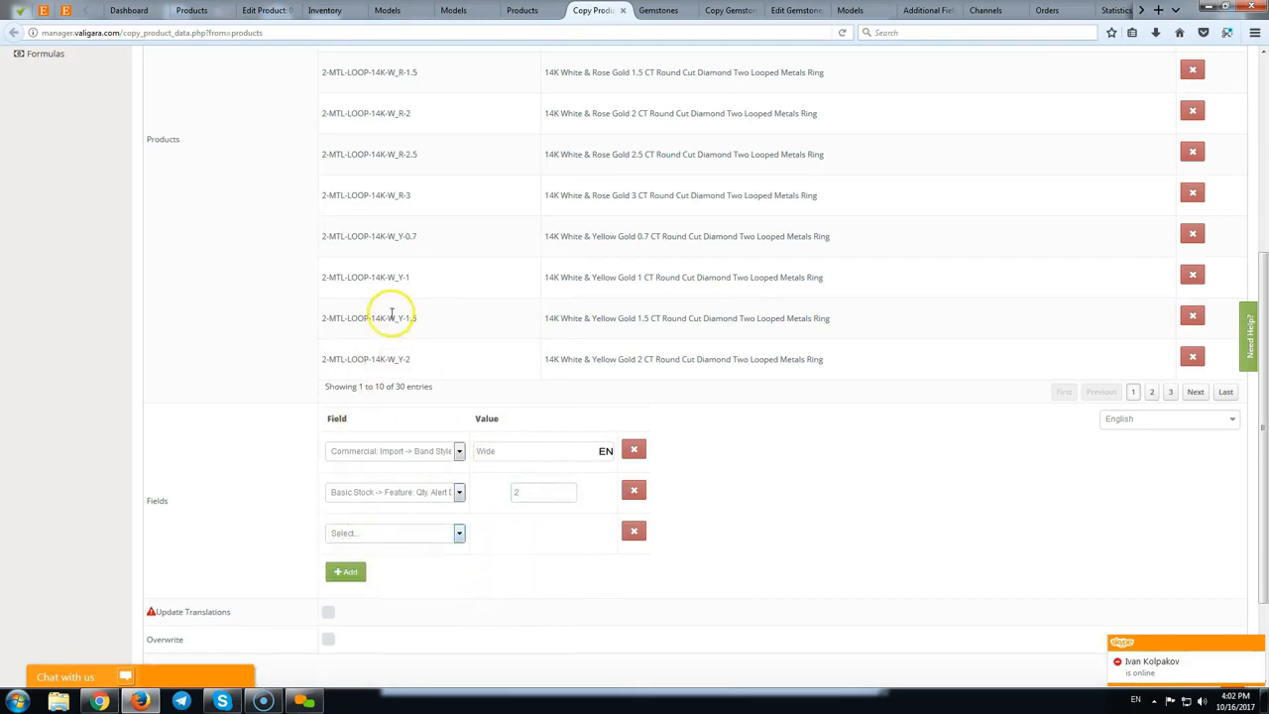
pyautogui.scroll(-2, 425, 481)
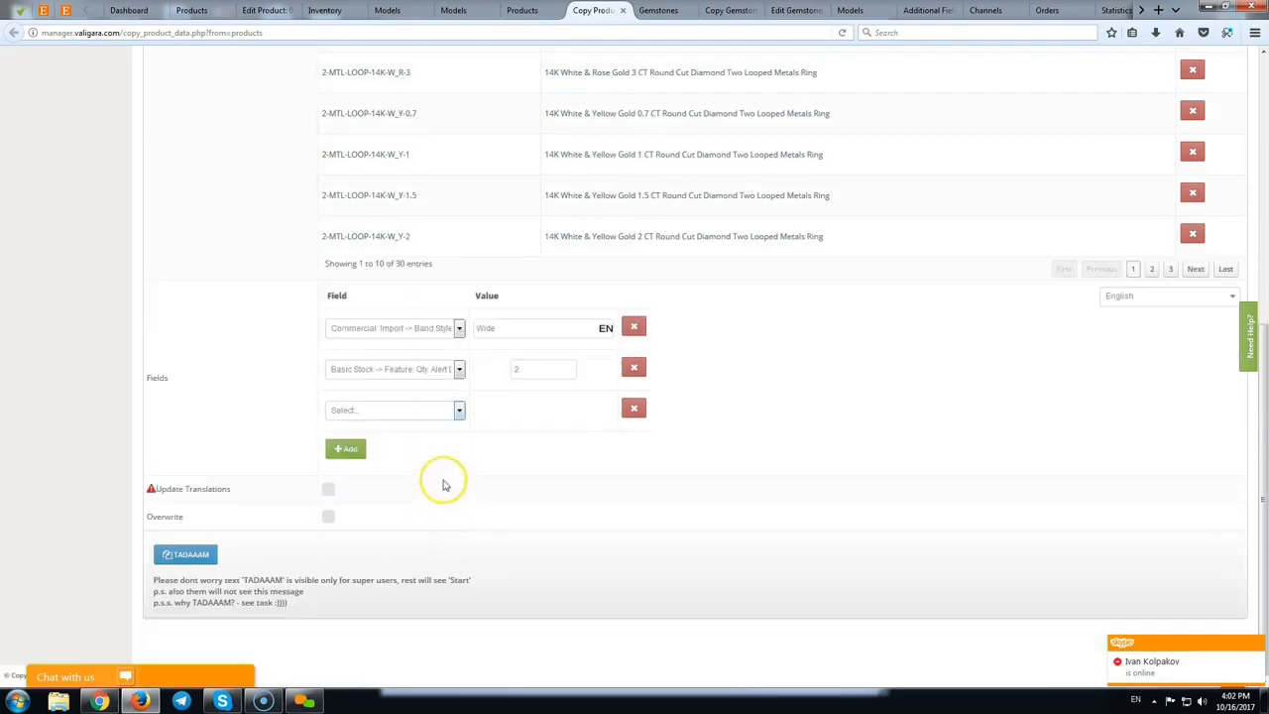
pyautogui.click(440, 412)
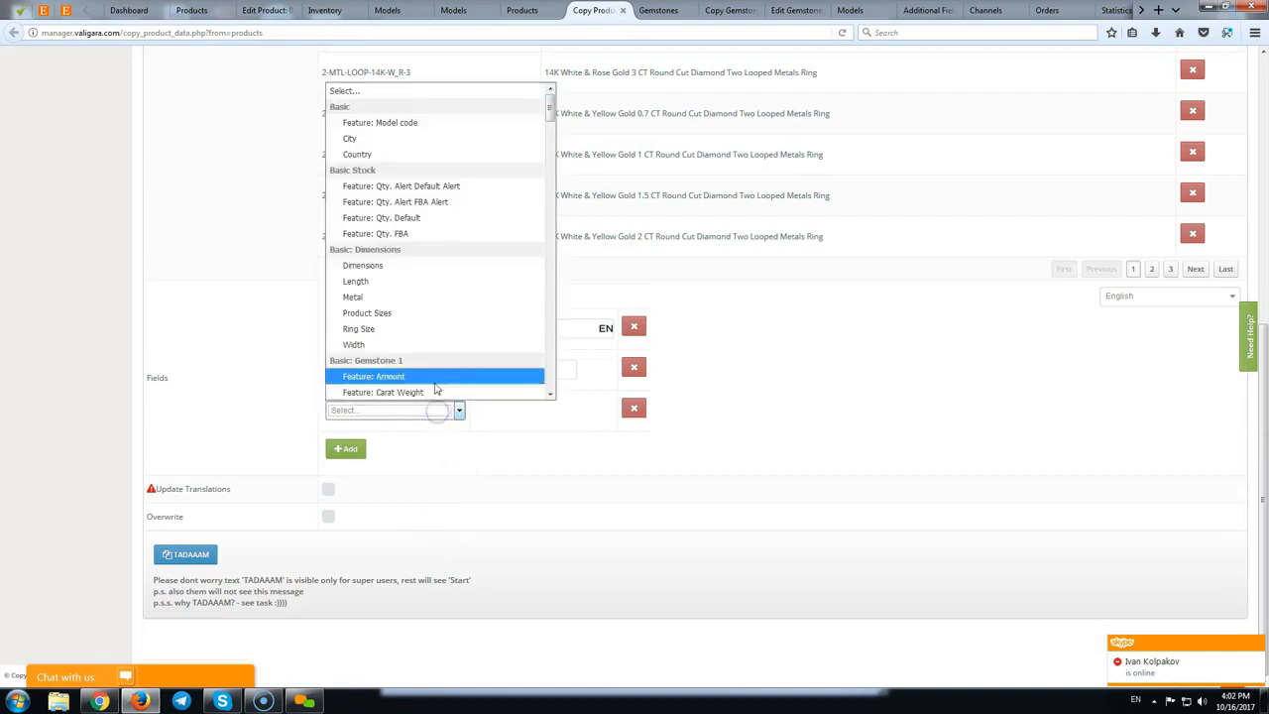
pyautogui.click(396, 297)
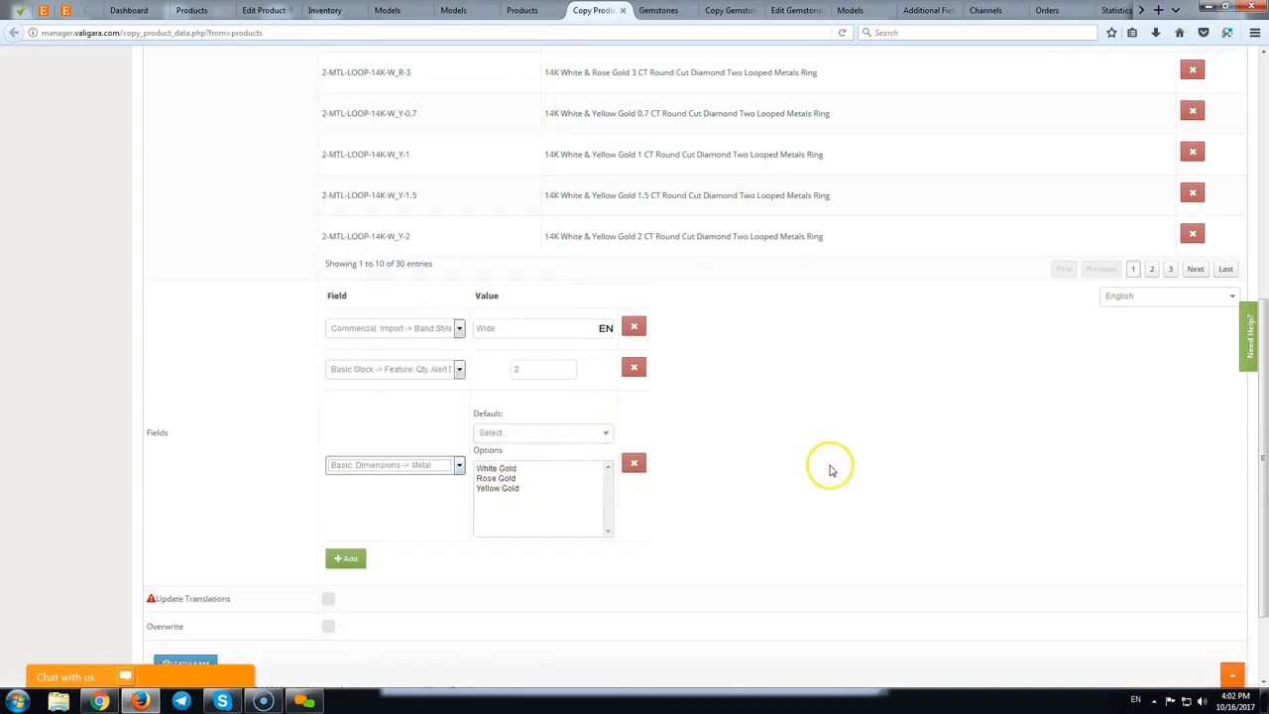
pyautogui.click(584, 433)
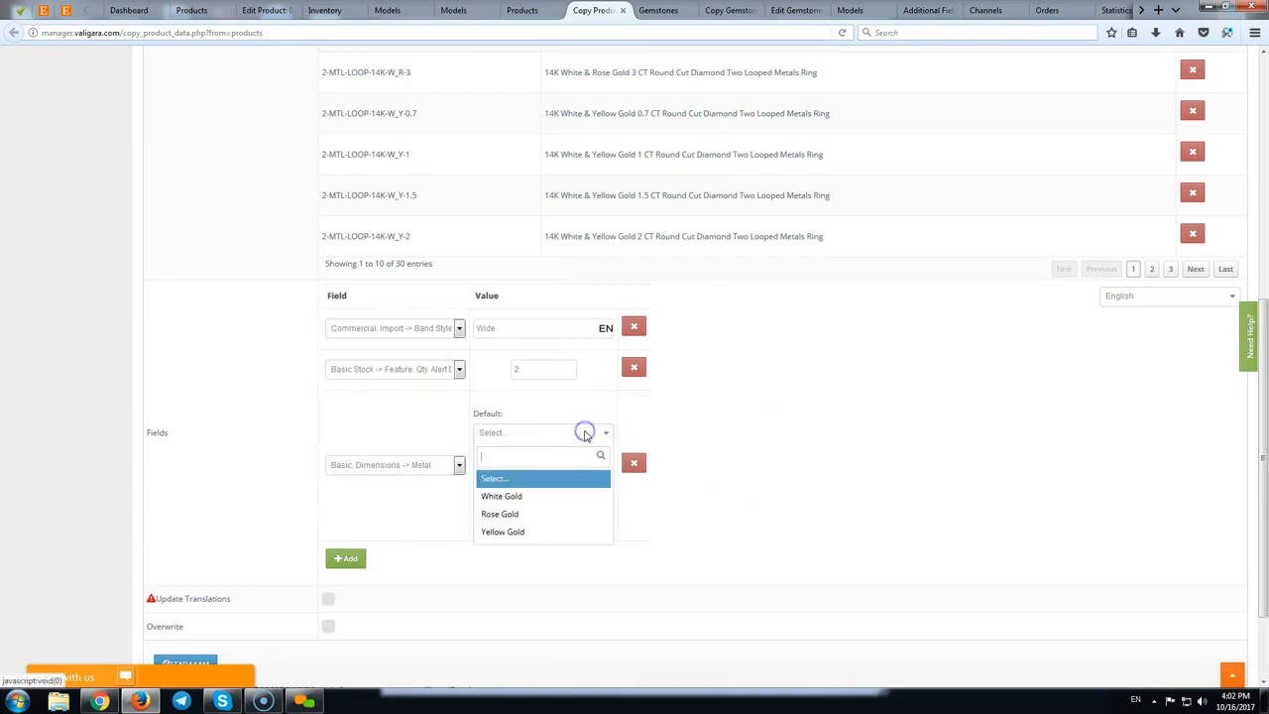
pyautogui.click(520, 496)
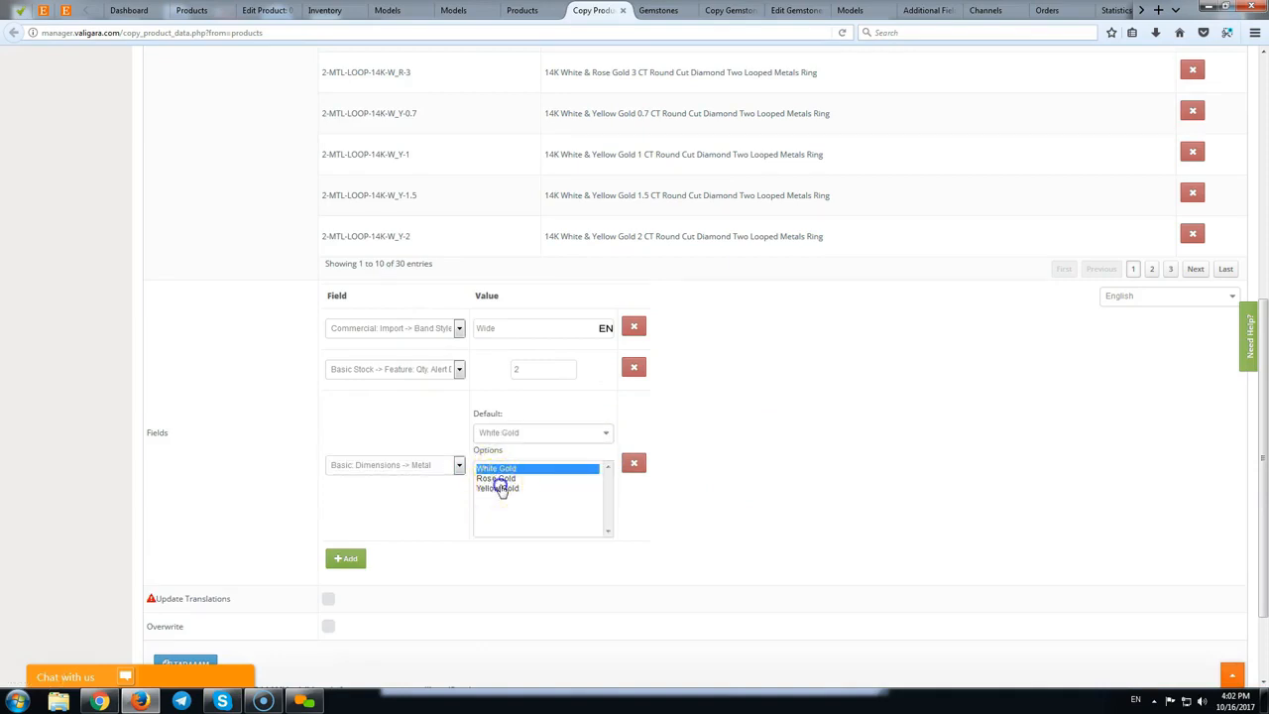
pyautogui.keyDown('shift'); pyautogui.click(503, 488); pyautogui.keyUp('shift')
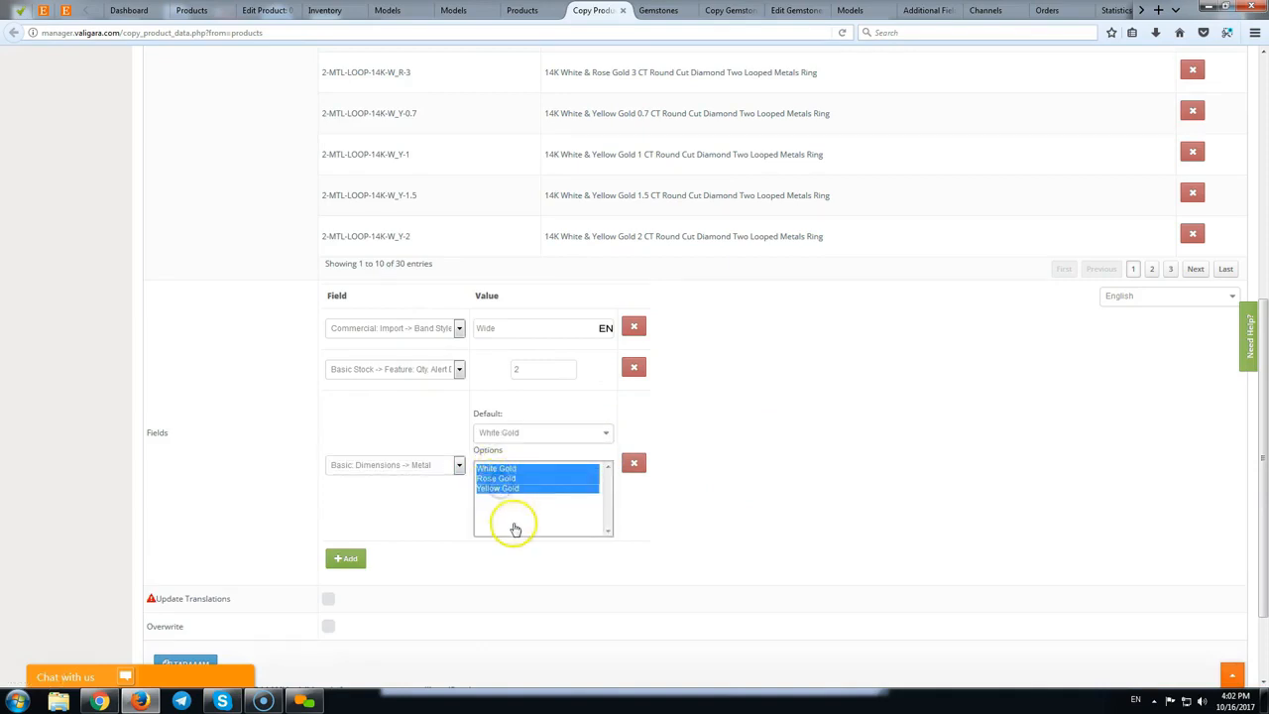
# Add the Basic: Dimensions Ring Size field with the value 6.
pyautogui.click(343, 561)
pyautogui.scroll(-2, 466, 555)
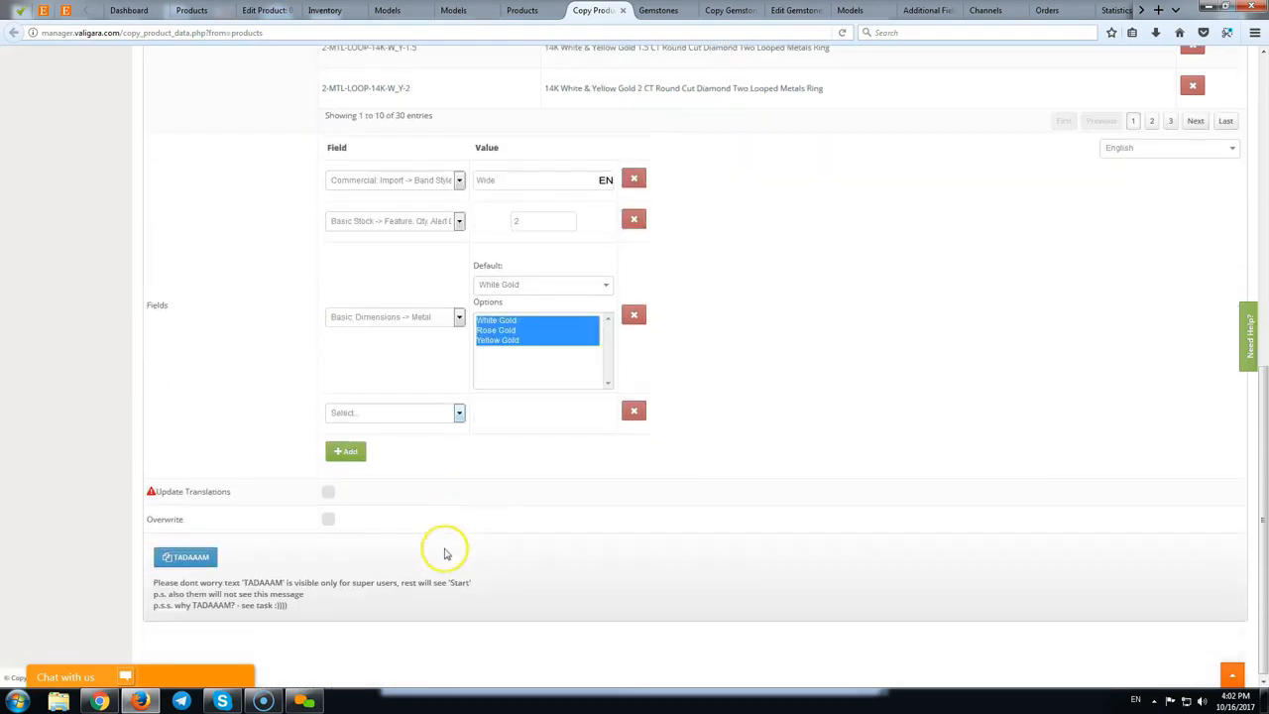
pyautogui.click(444, 415)
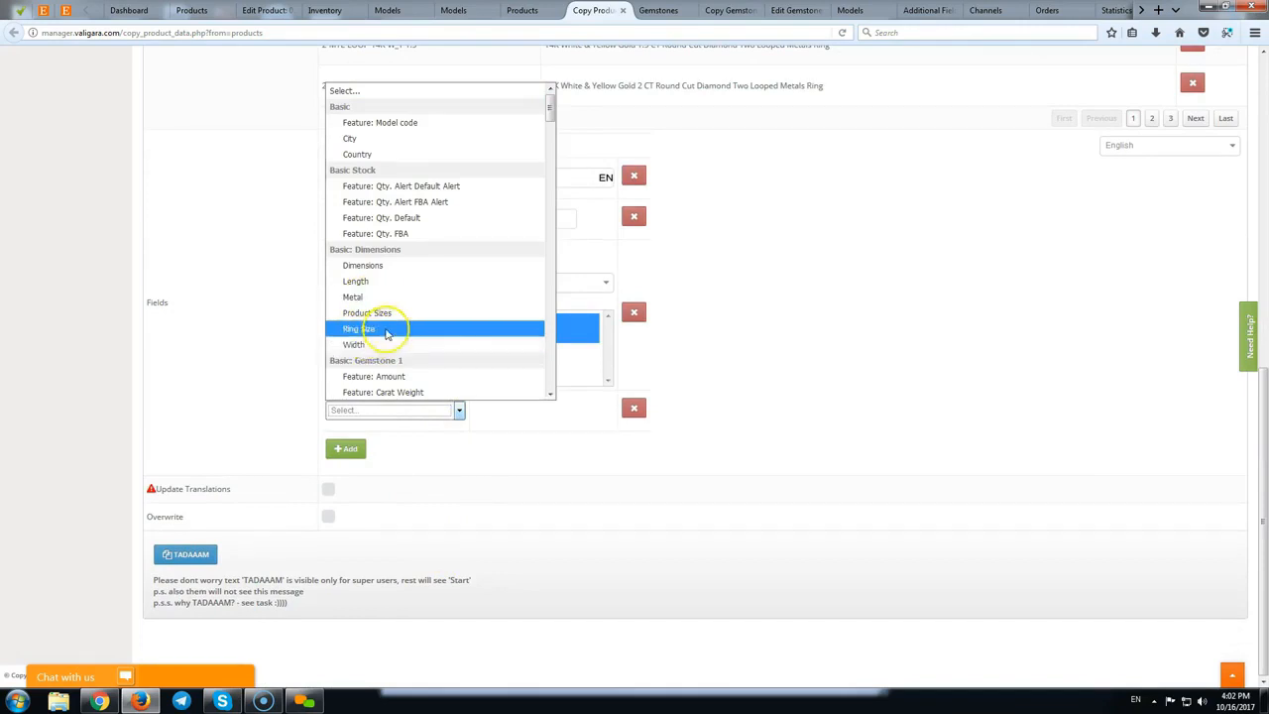
pyautogui.click(382, 328)
pyautogui.click(538, 414)
pyautogui.write('6')
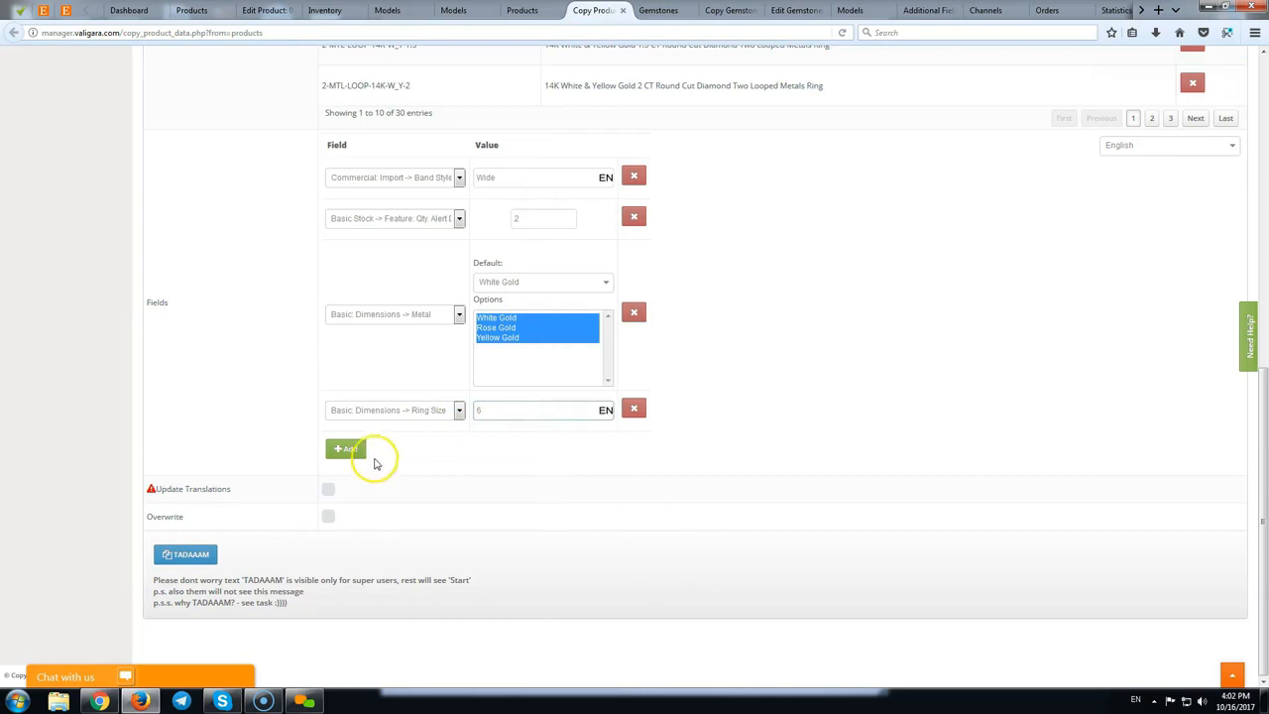
# Add the Commercial: Default Starter Item field and enable its value.
pyautogui.click(343, 448)
pyautogui.scroll(-1, 573, 516)
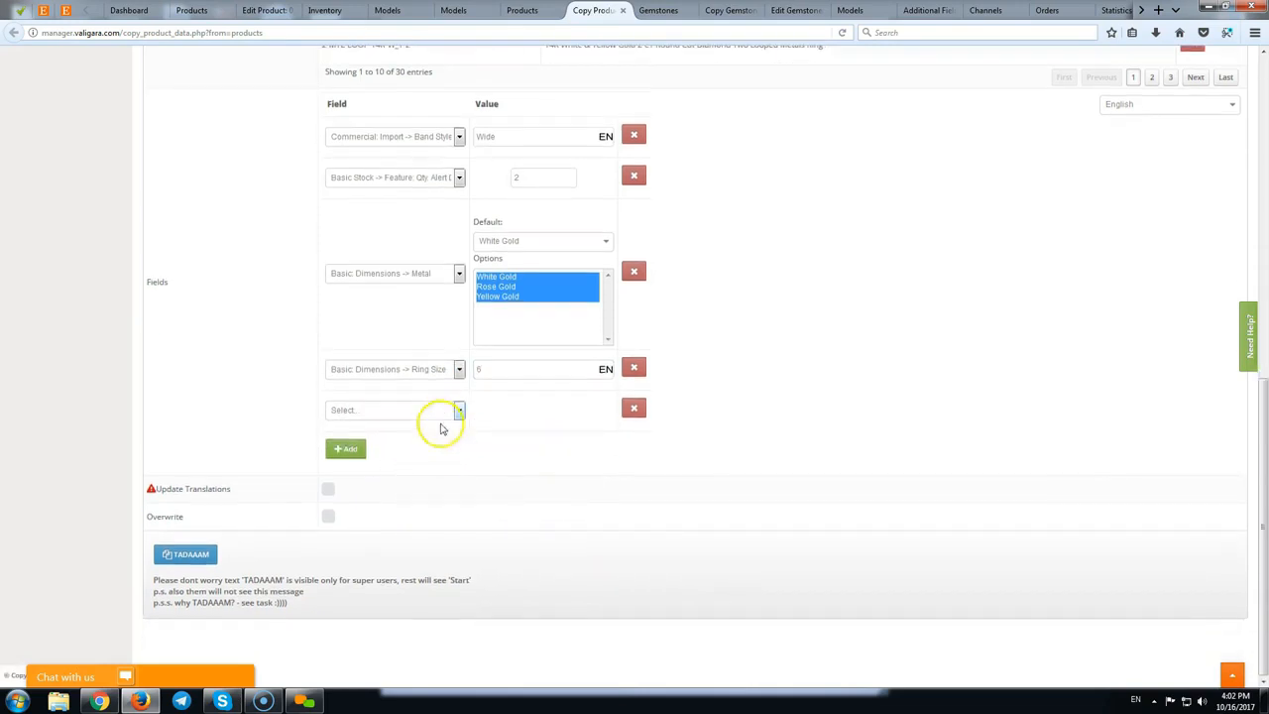
pyautogui.click(439, 410)
pyautogui.scroll(-10, 459, 327)
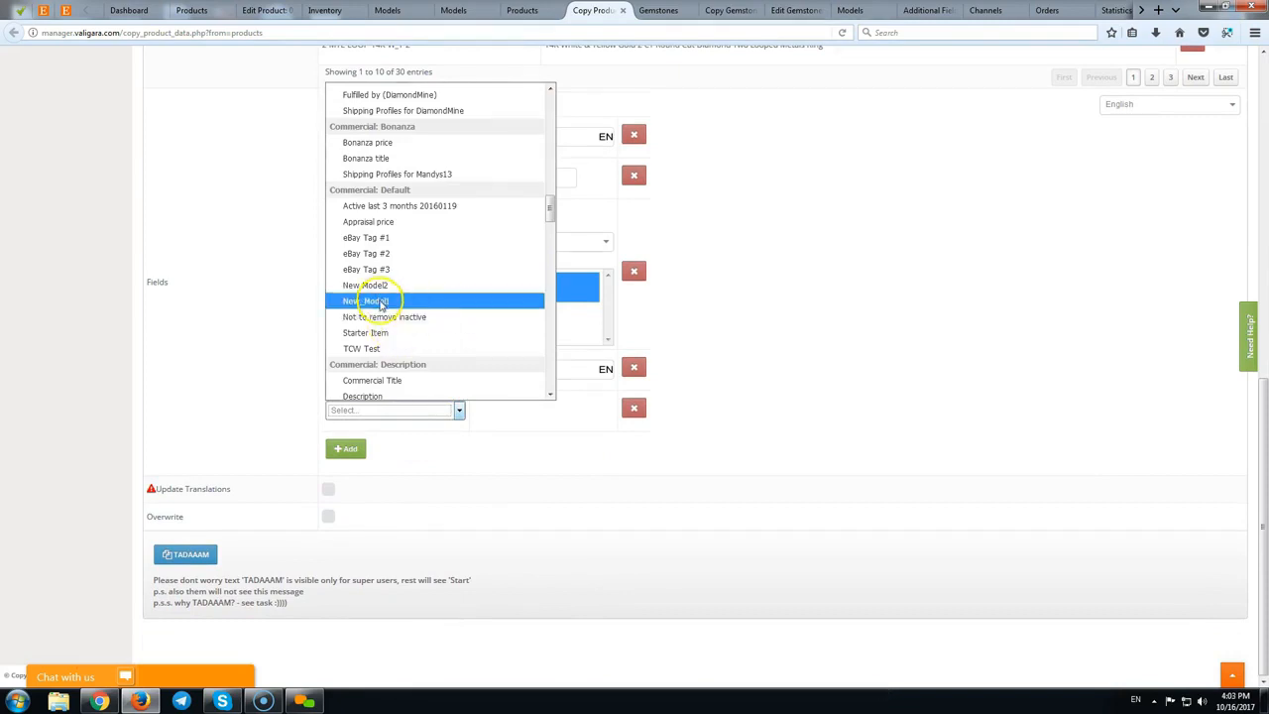
pyautogui.click(387, 334)
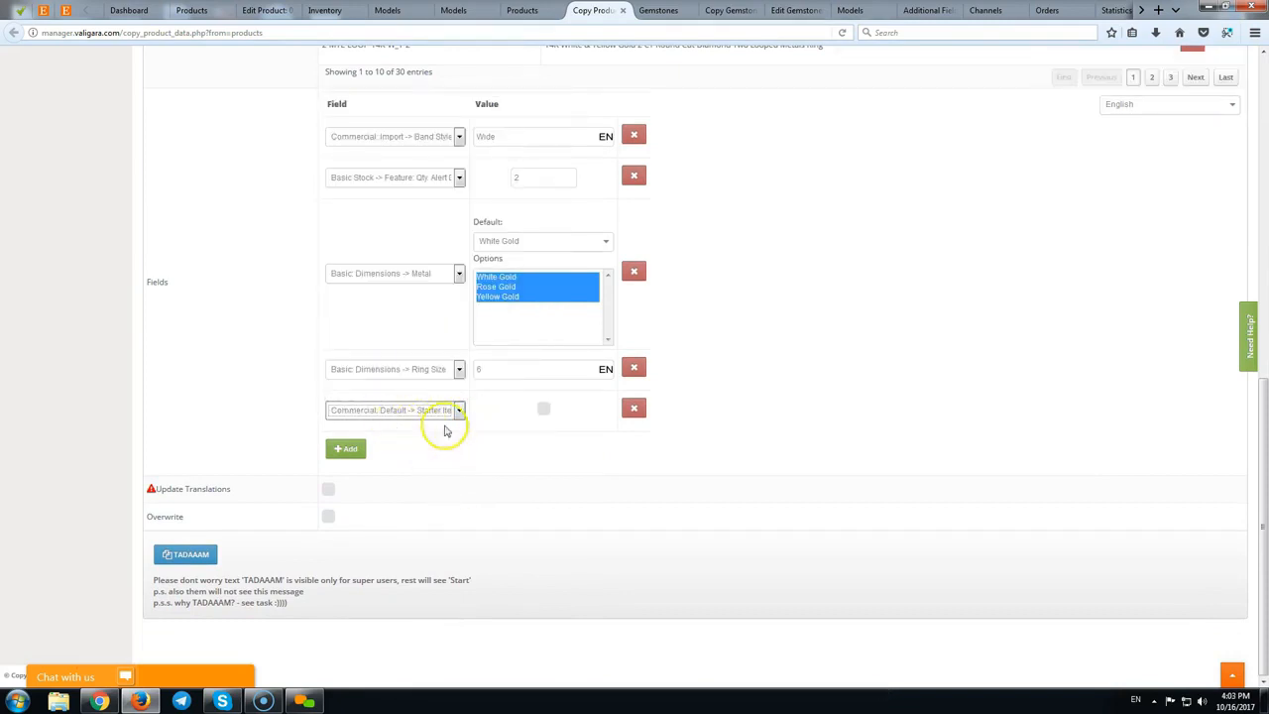
pyautogui.click(545, 409)
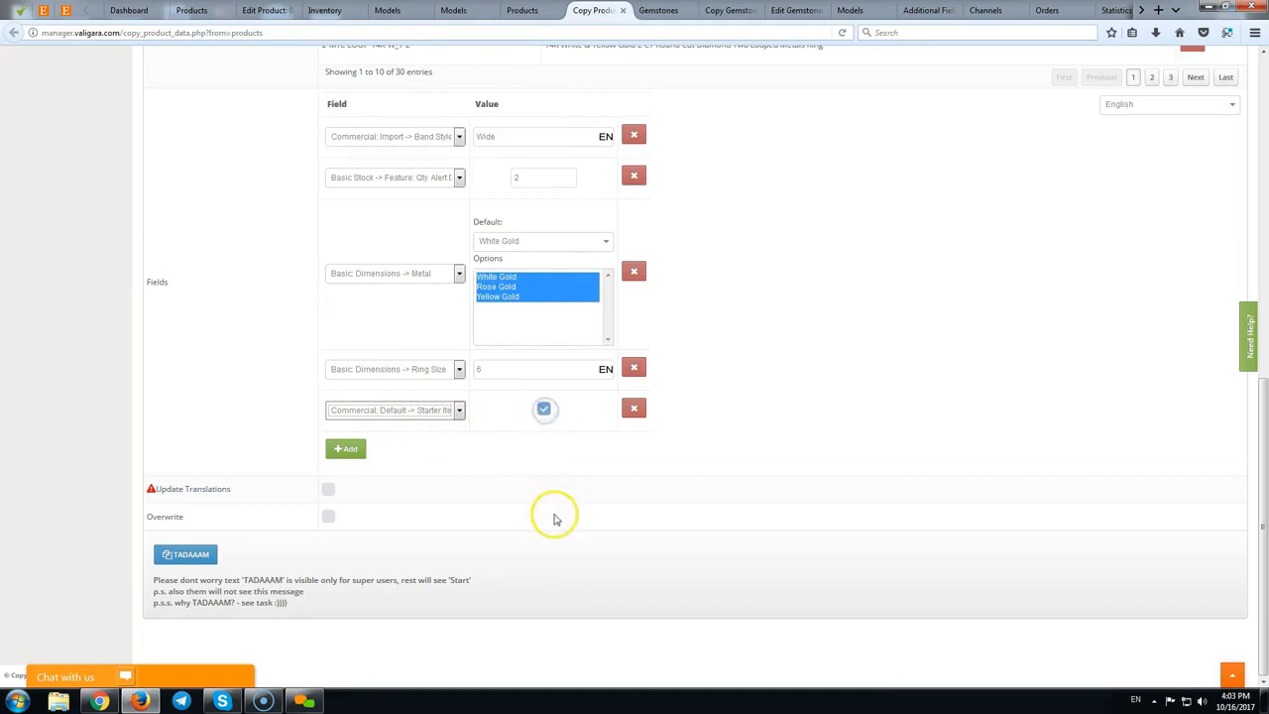
pyautogui.click(550, 483)
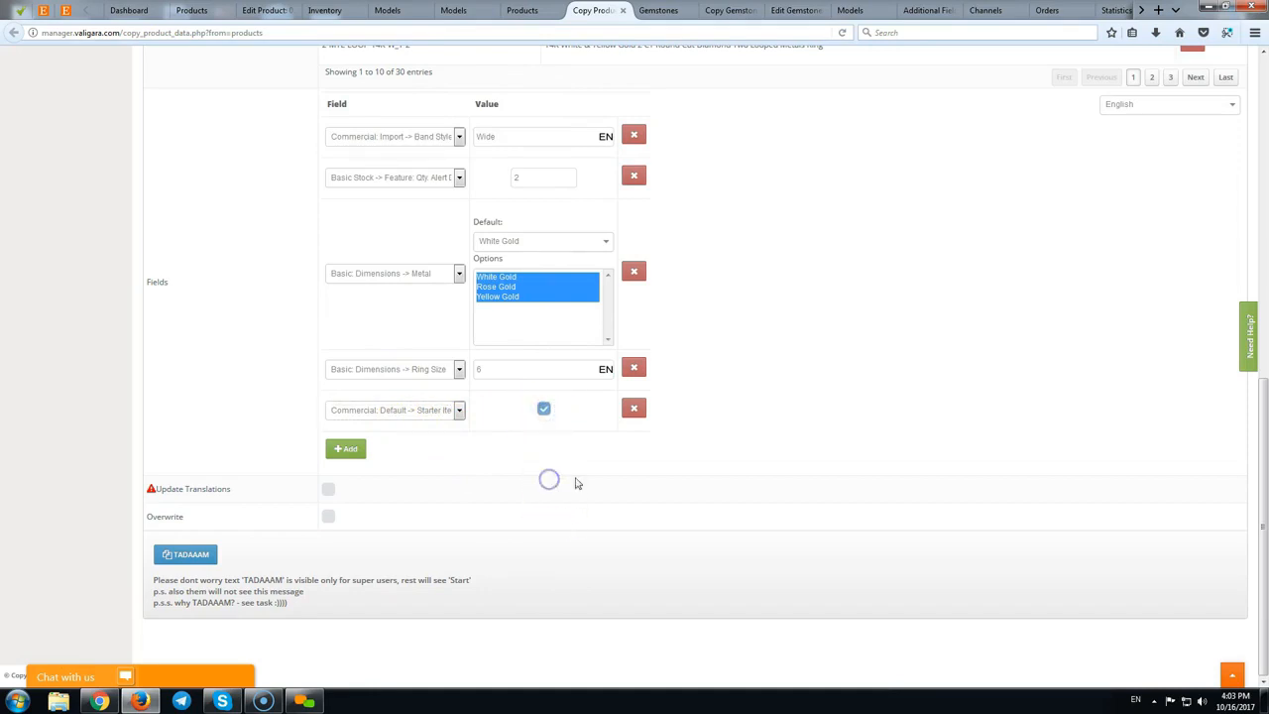
# Review the field values set for the products and switch to the Copy Gemstone data page.
pyautogui.scroll(3, 691, 480)
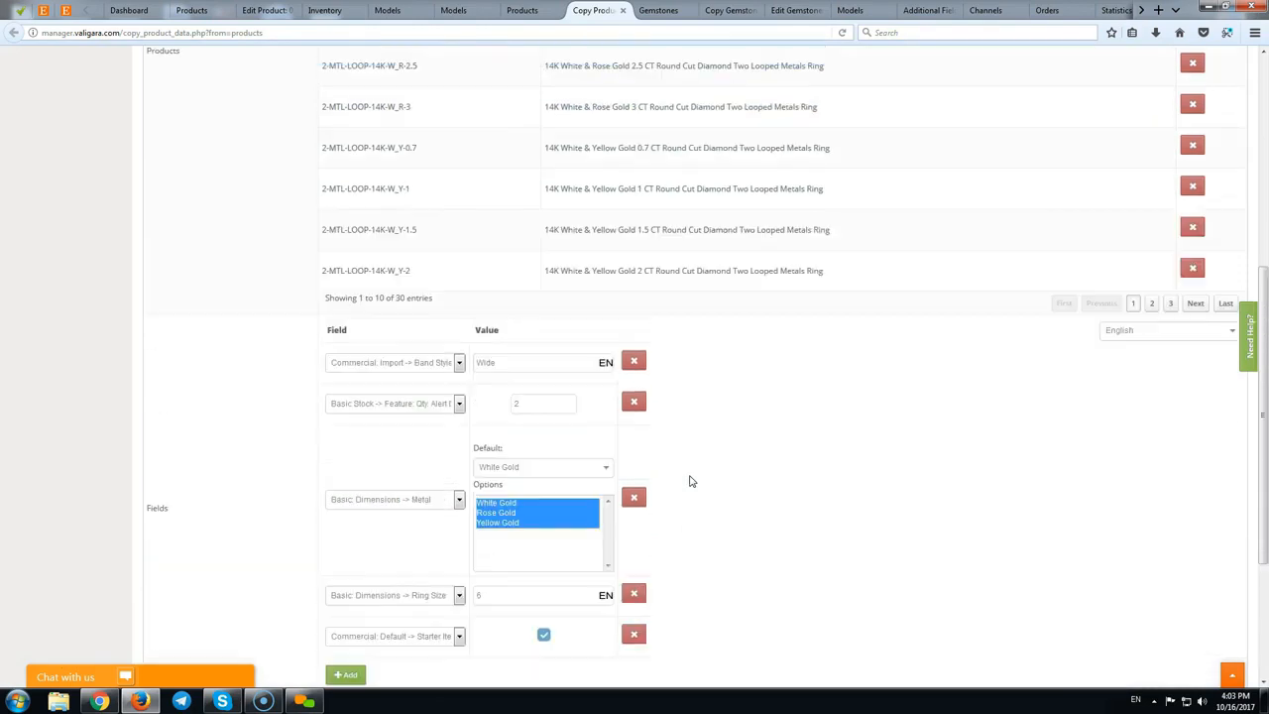
pyautogui.scroll(-2, 691, 481)
pyautogui.click(731, 525)
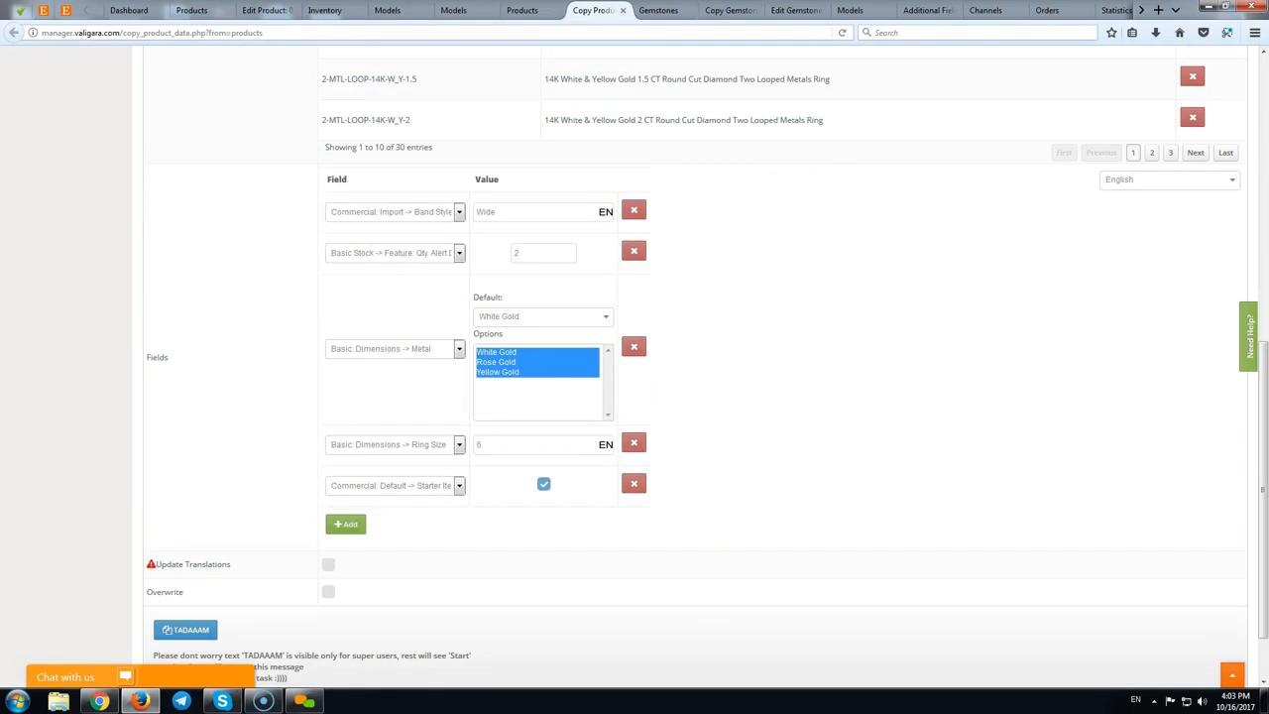
pyautogui.click(720, 12)
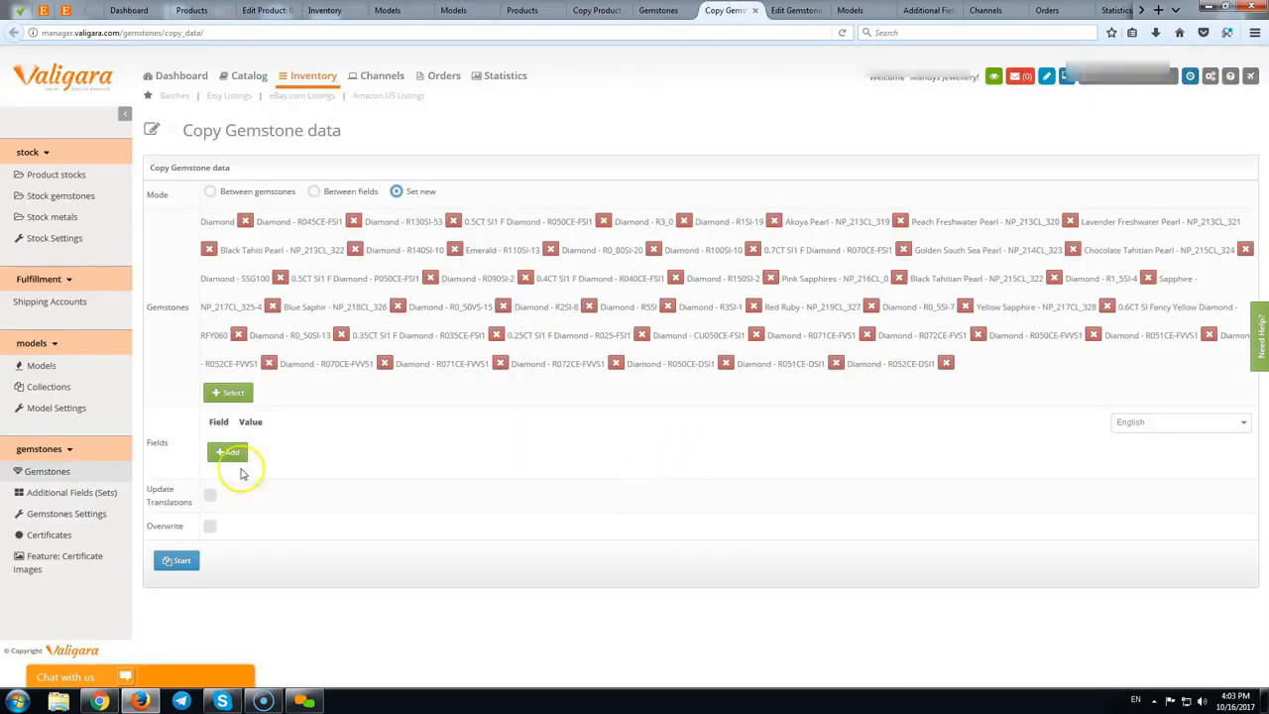
# Add the Basic Cut field for the selected gemstones with the value Excellent.
pyautogui.scroll(-1, 445, 482)
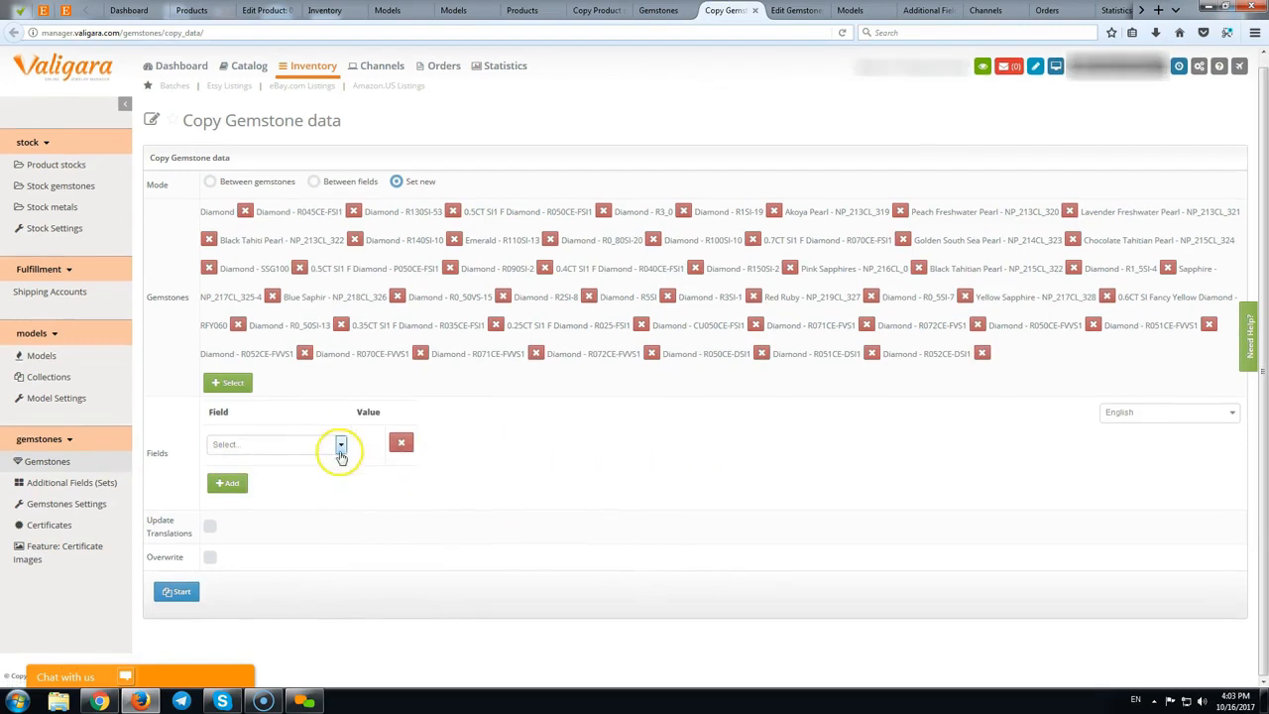
pyautogui.click(340, 444)
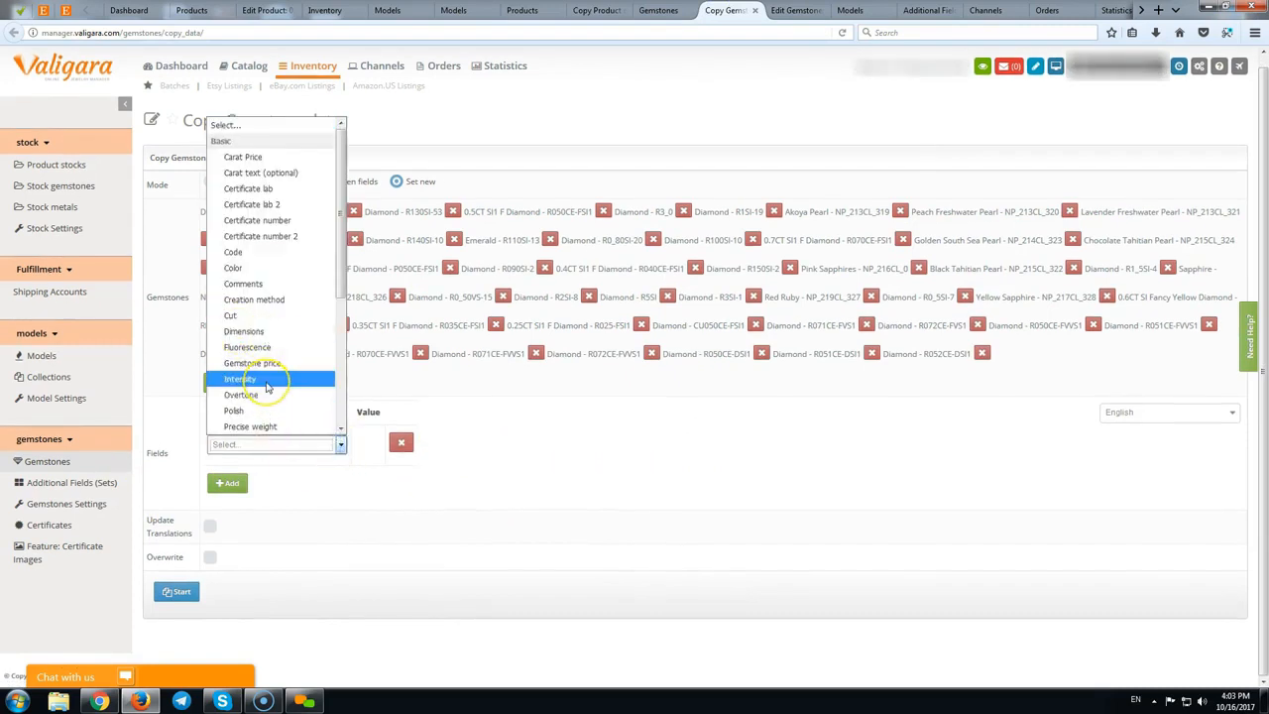
pyautogui.click(250, 315)
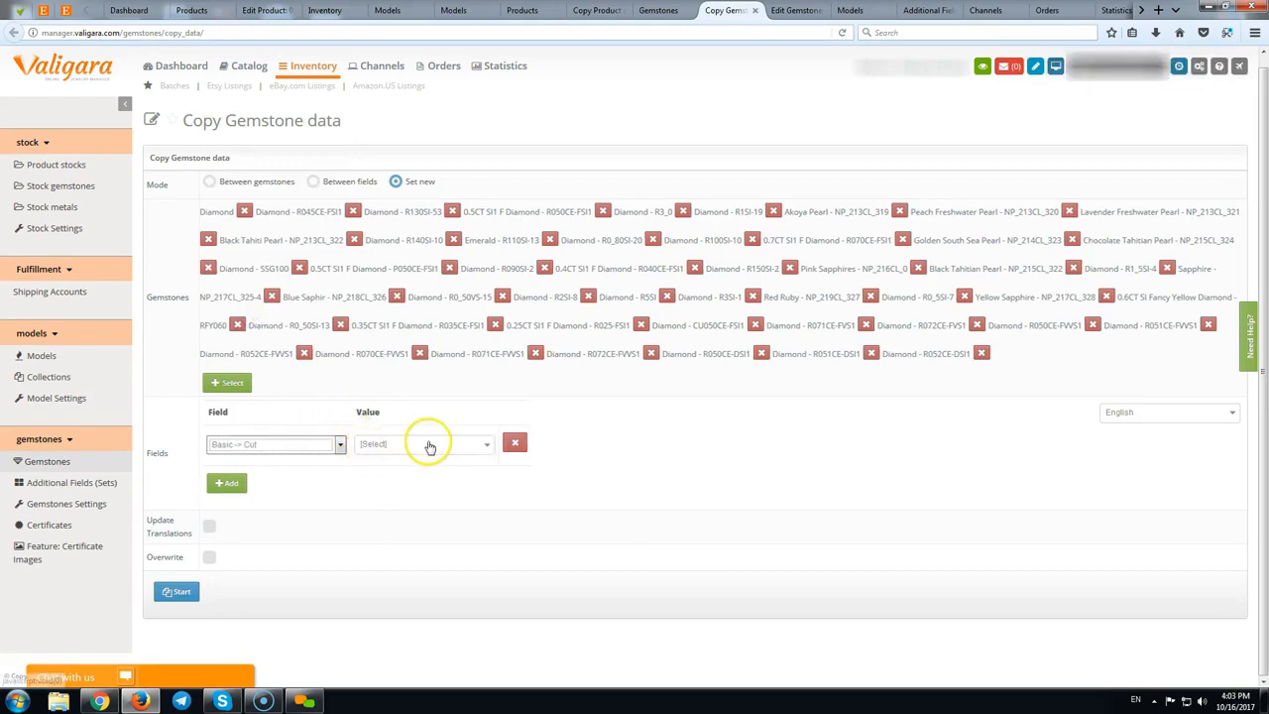
pyautogui.click(429, 446)
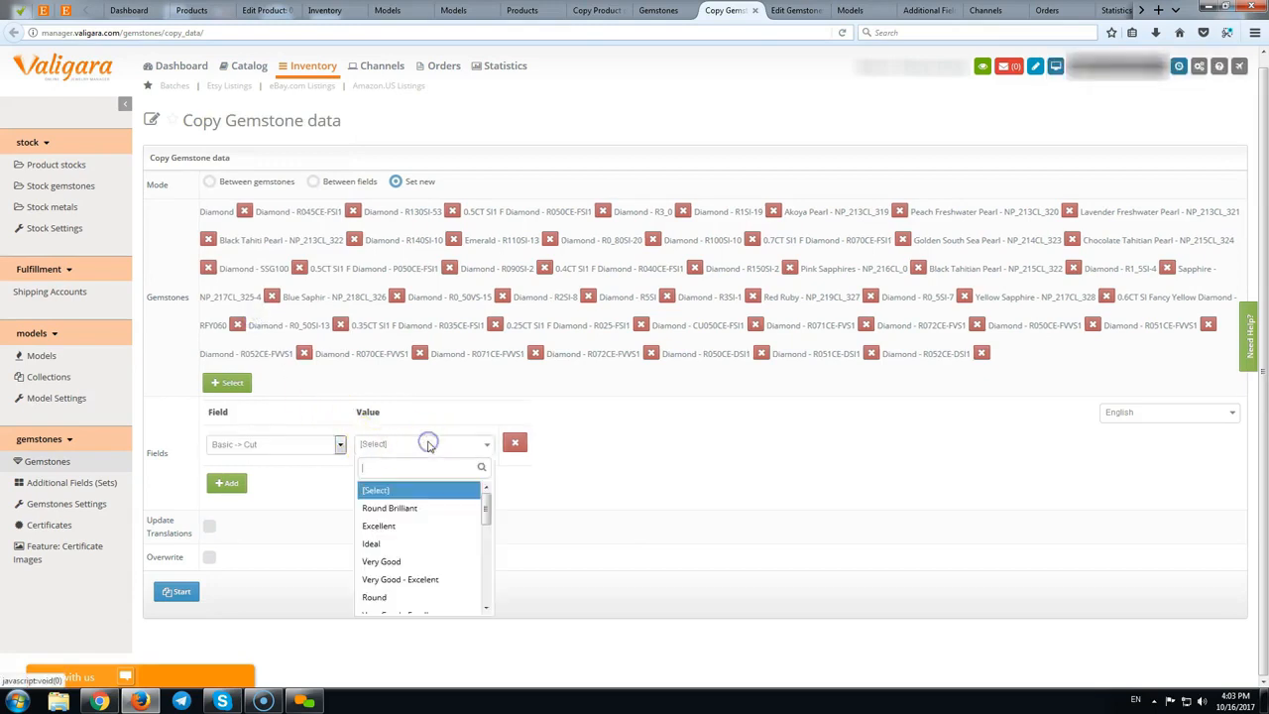
pyautogui.click(411, 532)
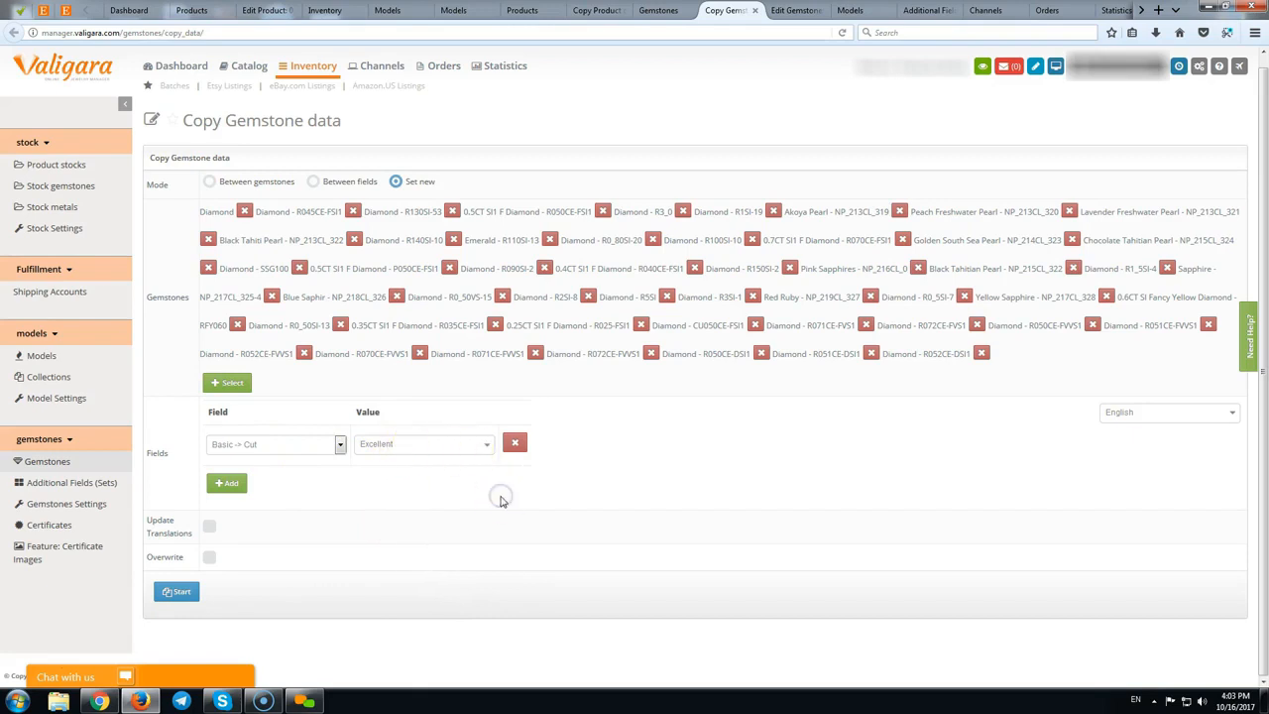
# Return to the Copy Product data page and change the copy mode to Between fields.
pyautogui.click(600, 10)
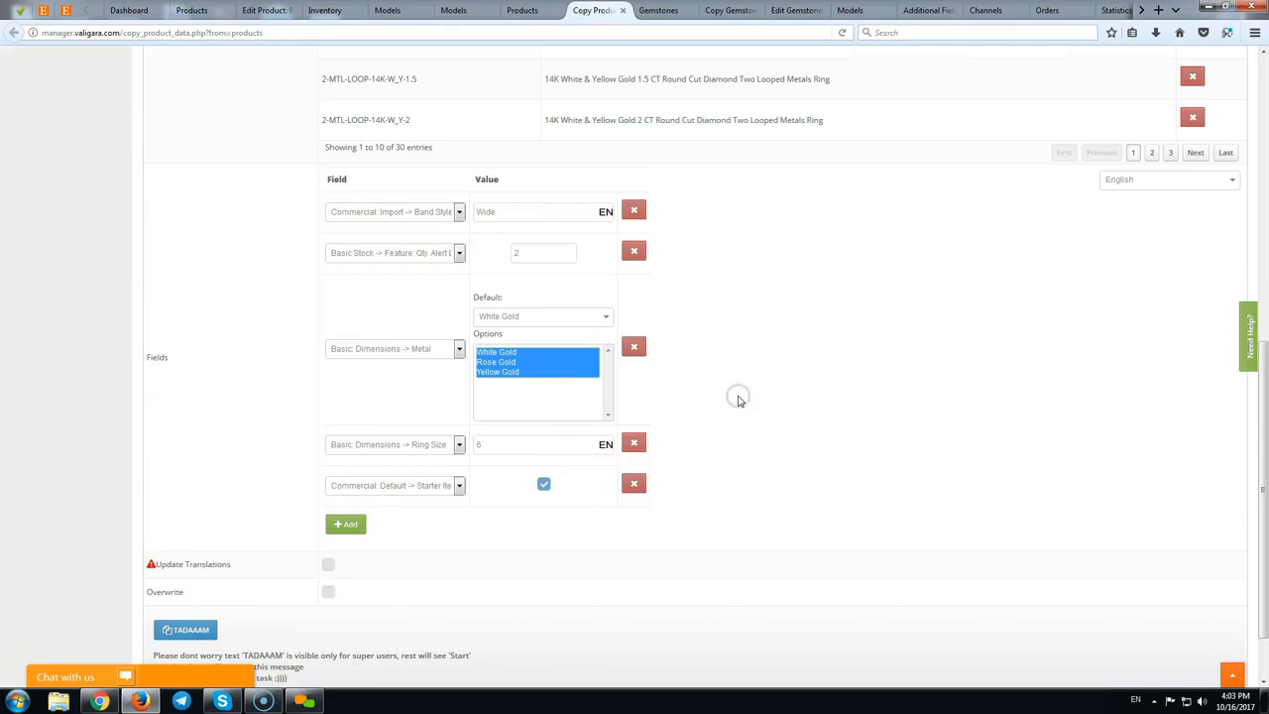
pyautogui.scroll(10, 739, 397)
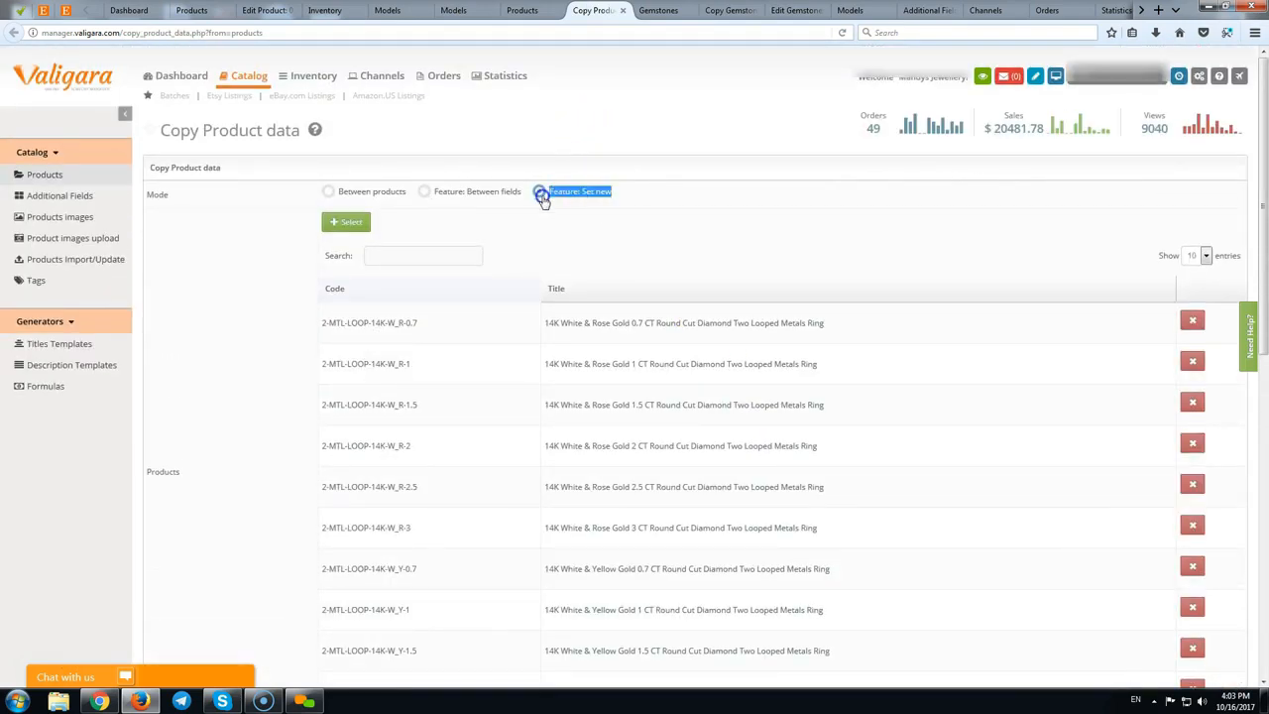
pyautogui.click(567, 248)
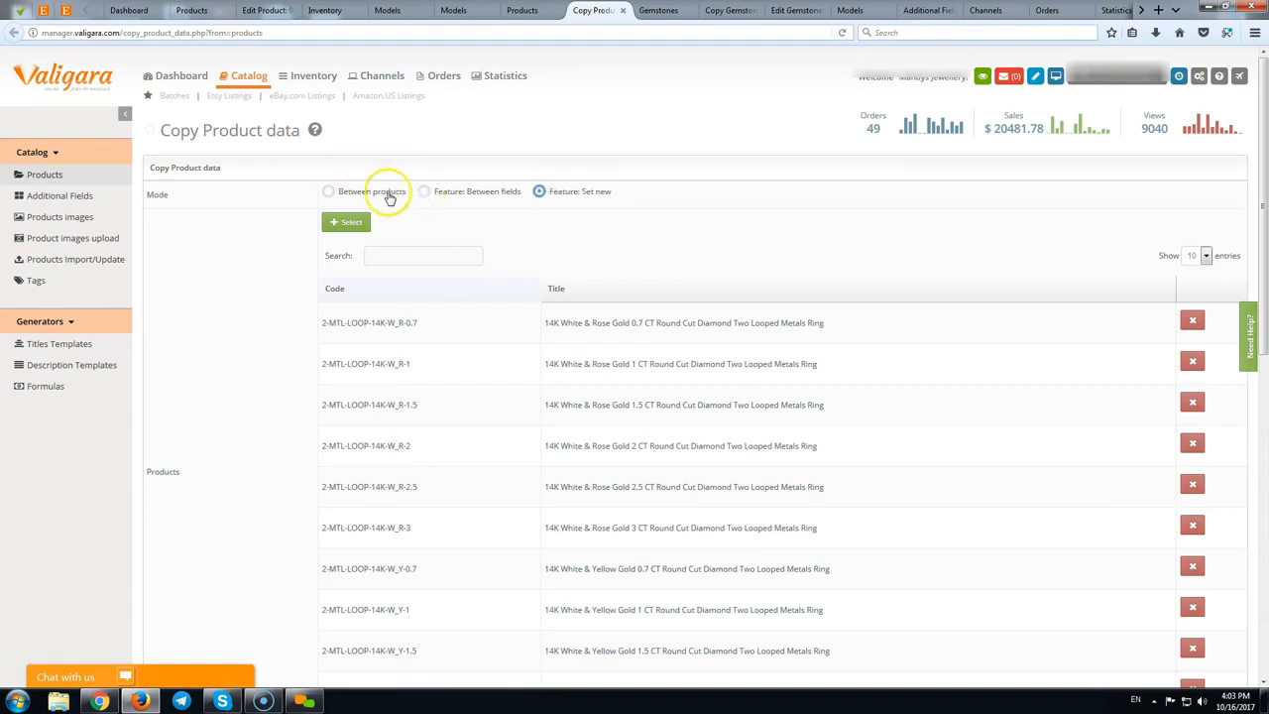
pyautogui.click(422, 192)
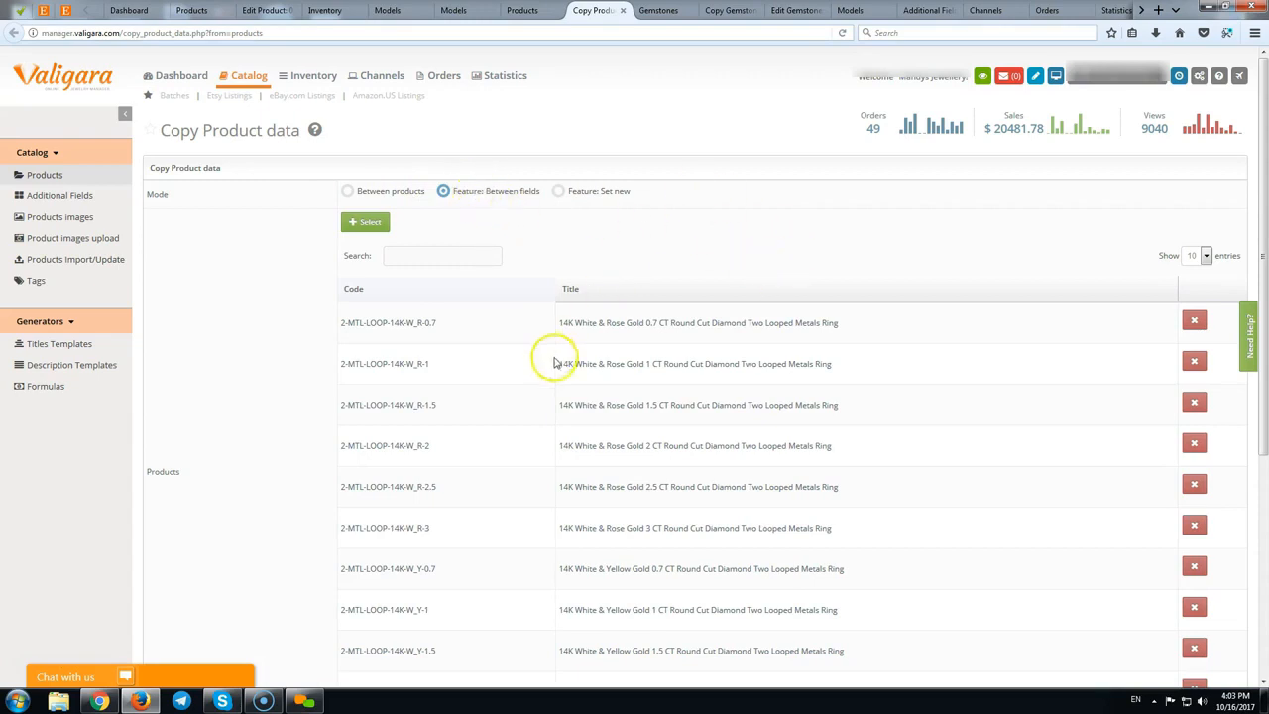
# Add a field mapping from Basic Stock Qty. Alert Default Alert to Basic Stock Qty. Alert FBA Alert.
pyautogui.scroll(-4, 556, 362)
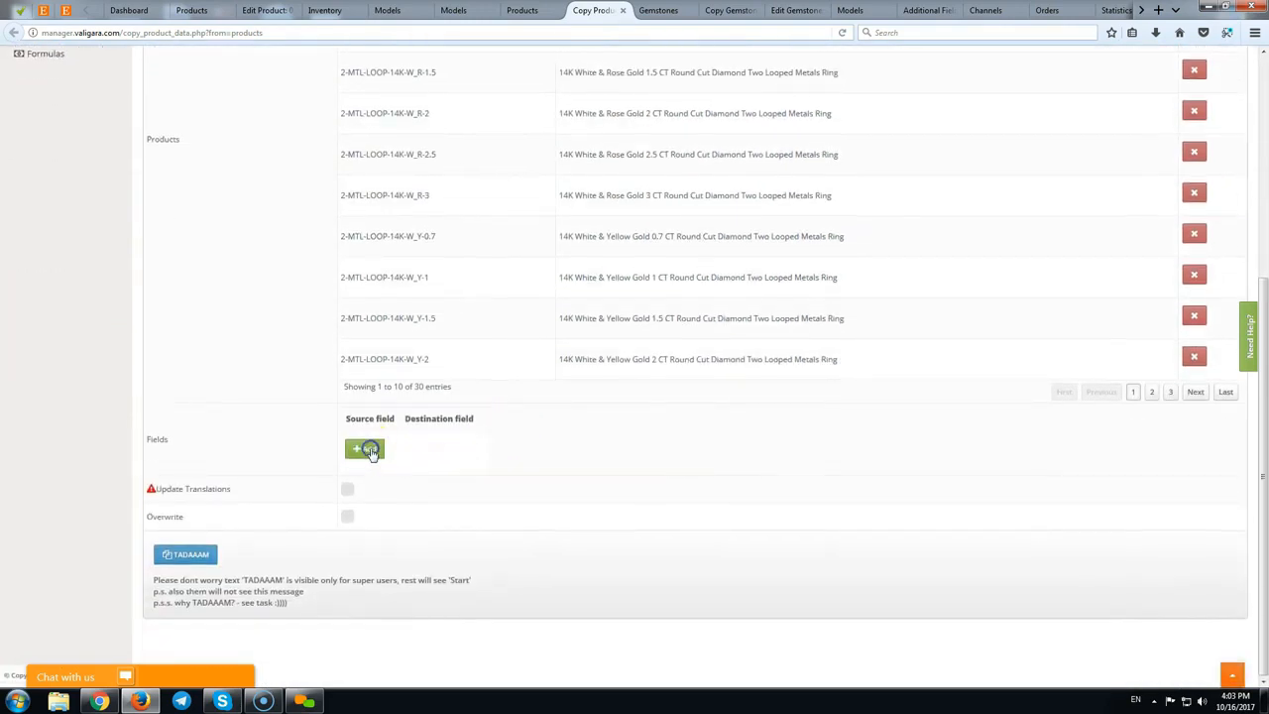
pyautogui.click(366, 449)
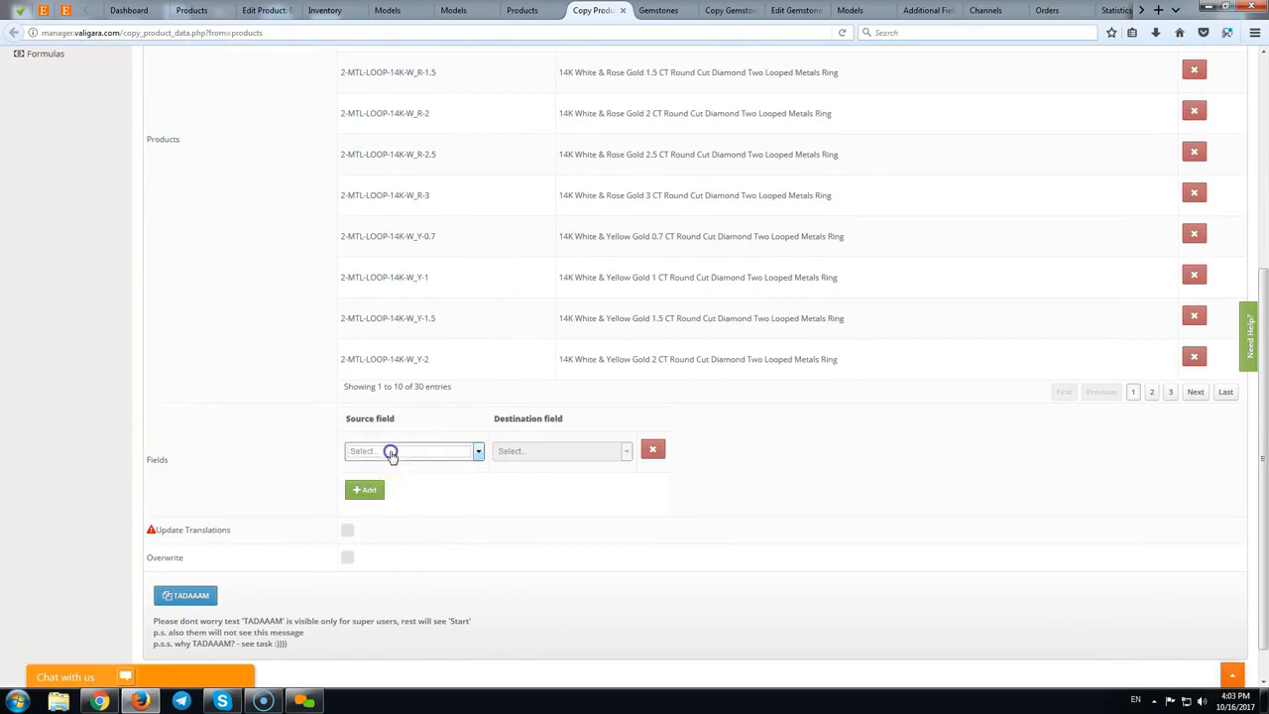
pyautogui.click(391, 452)
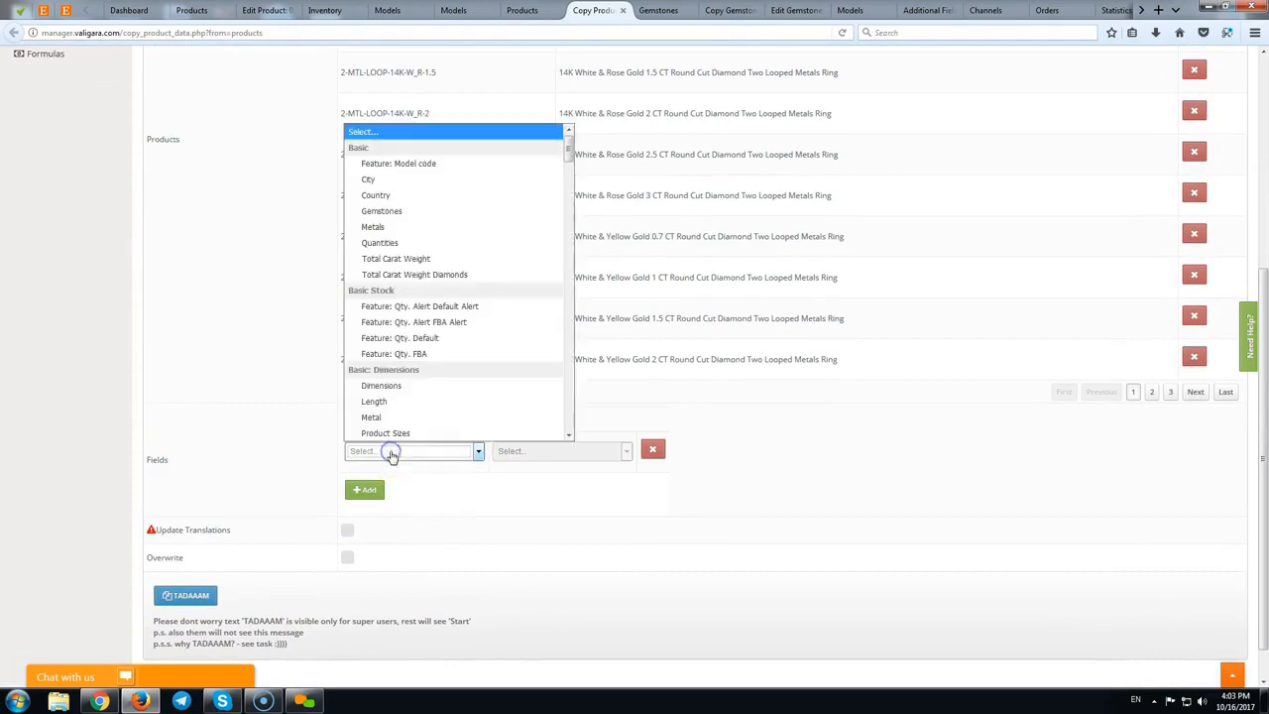
pyautogui.click(485, 310)
pyautogui.click(552, 458)
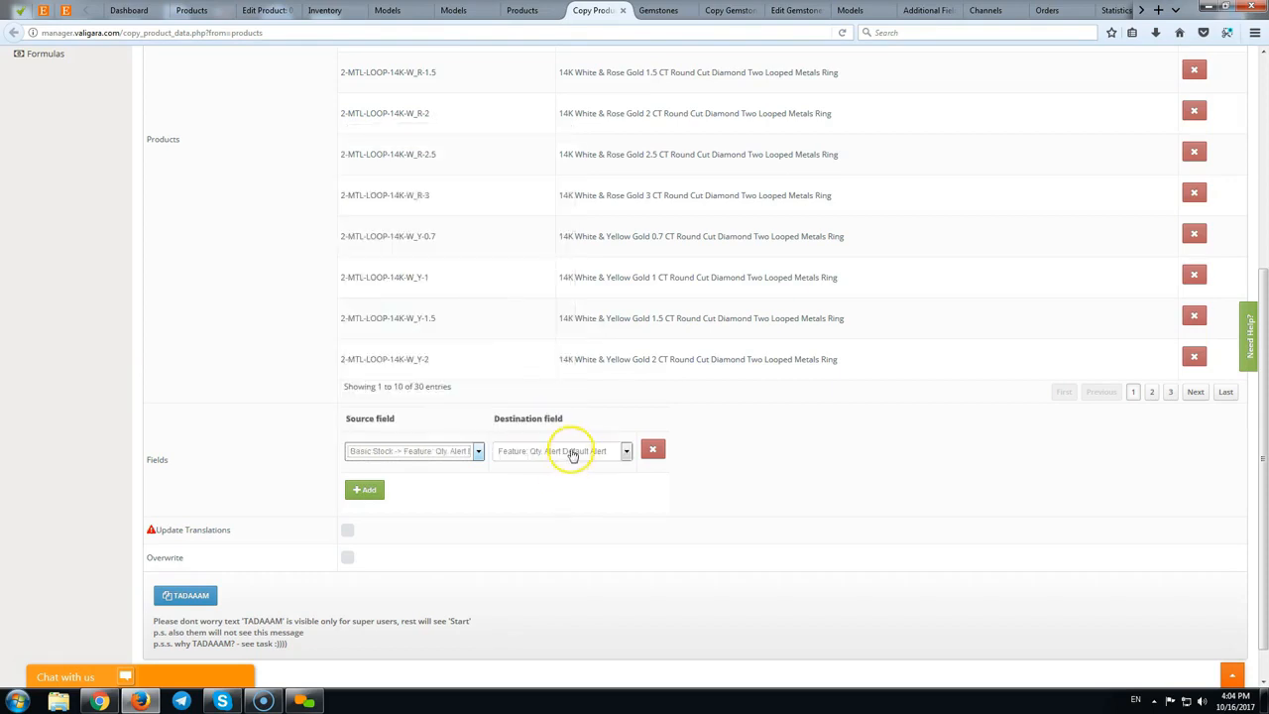
pyautogui.click(572, 452)
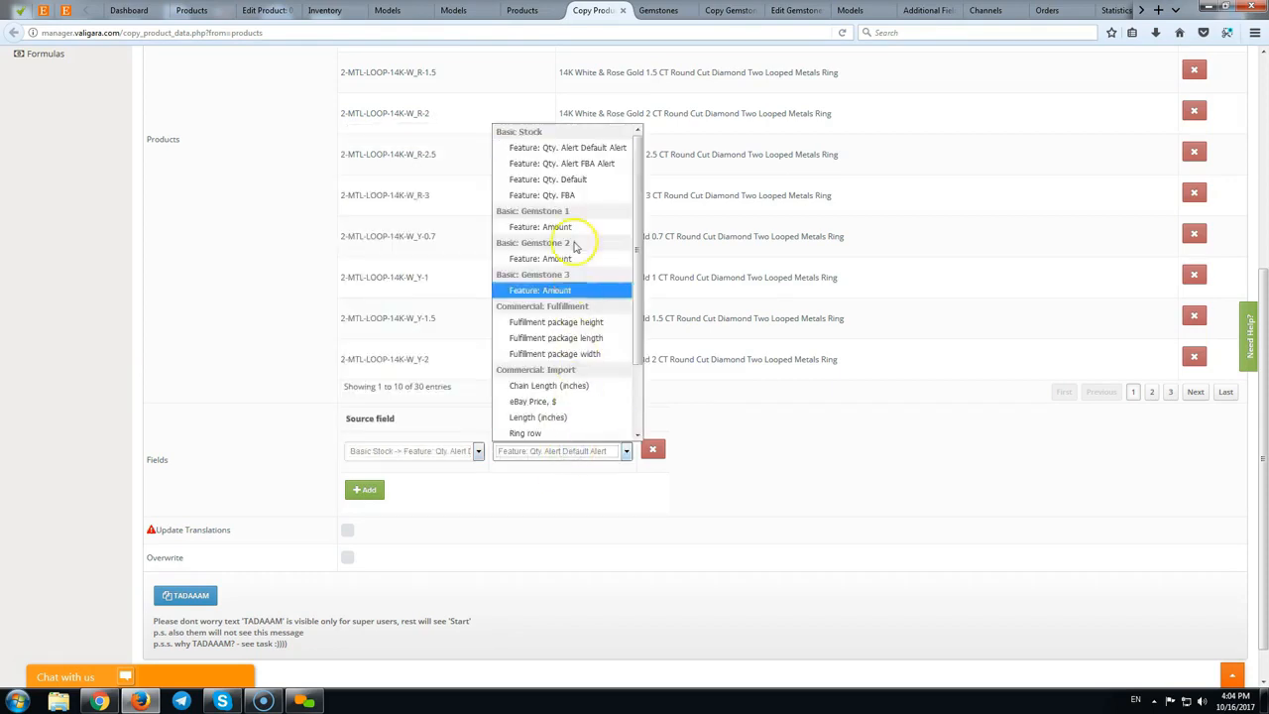
pyautogui.click(578, 166)
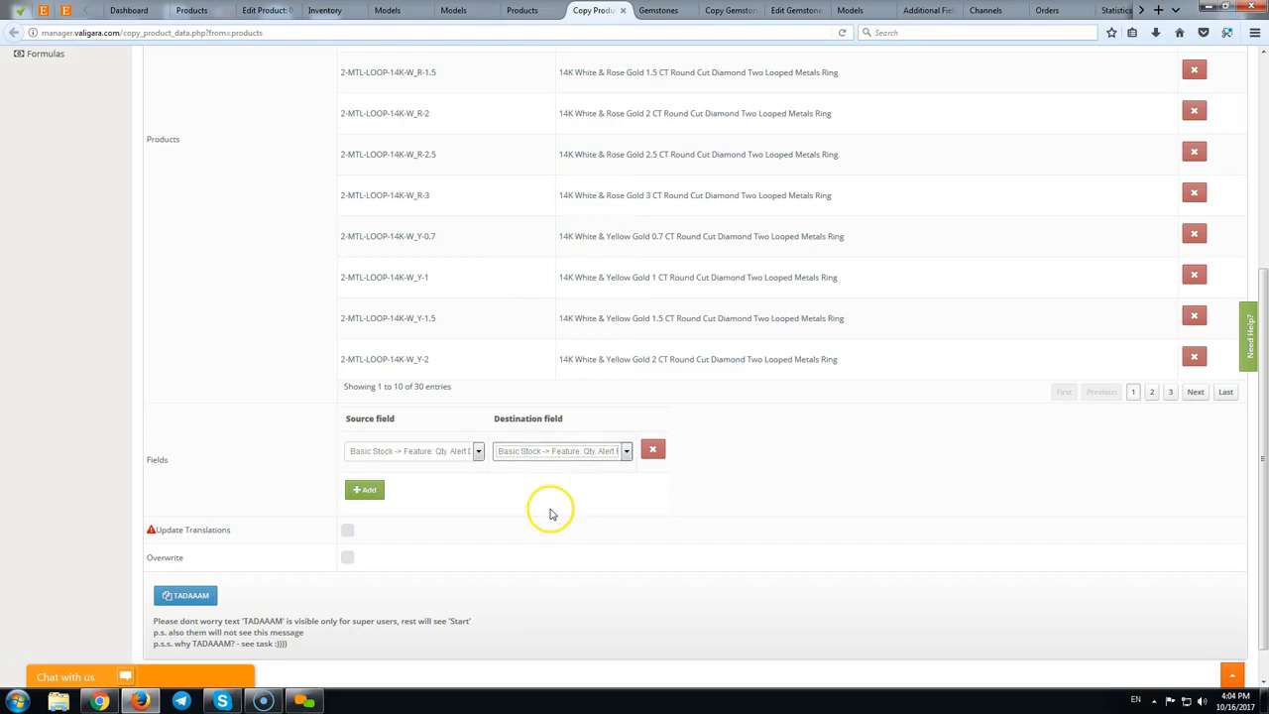
# Add a second mapping that copies Metal 1 Purity to Metal 2 Purity.
pyautogui.click(369, 489)
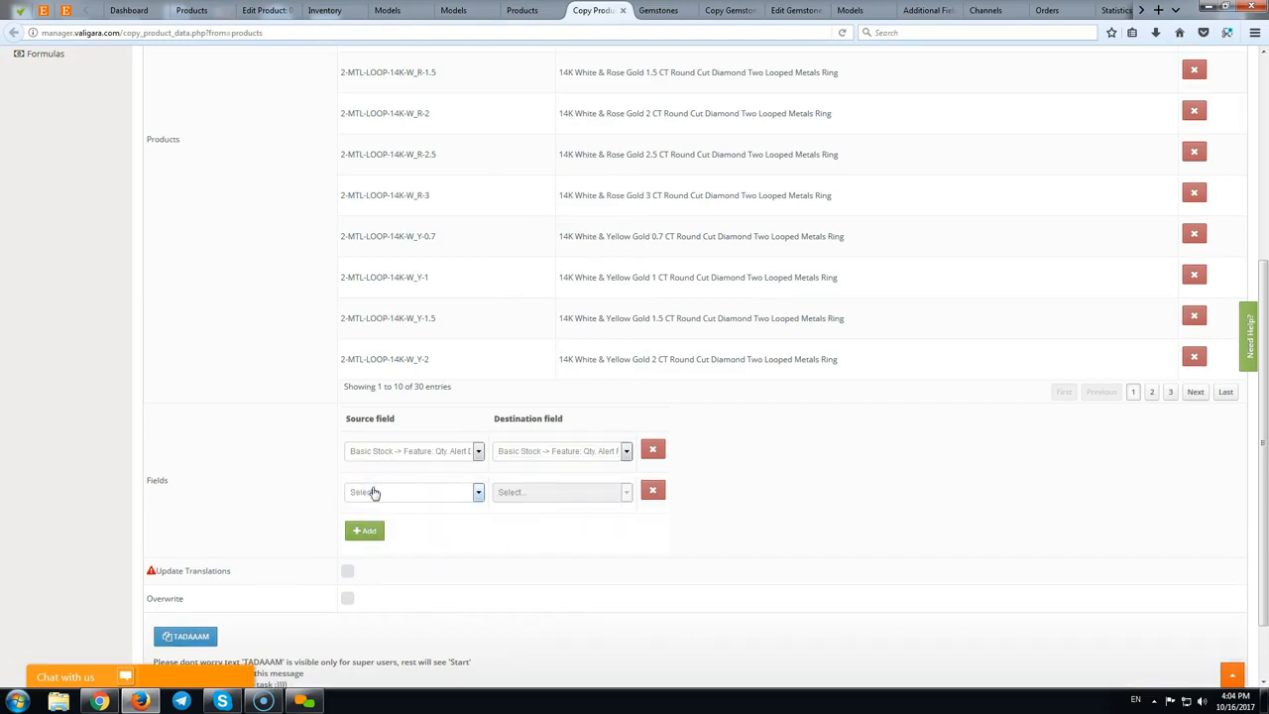
pyautogui.click(369, 499)
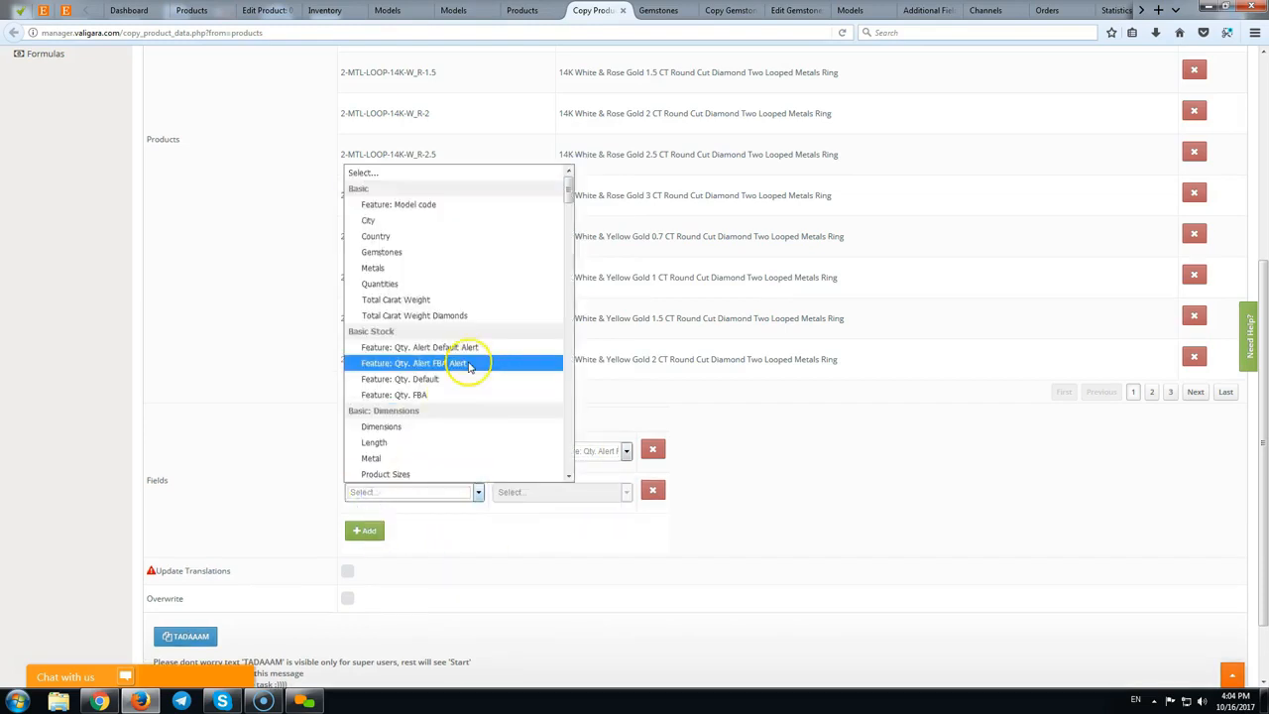
pyautogui.scroll(-10, 458, 281)
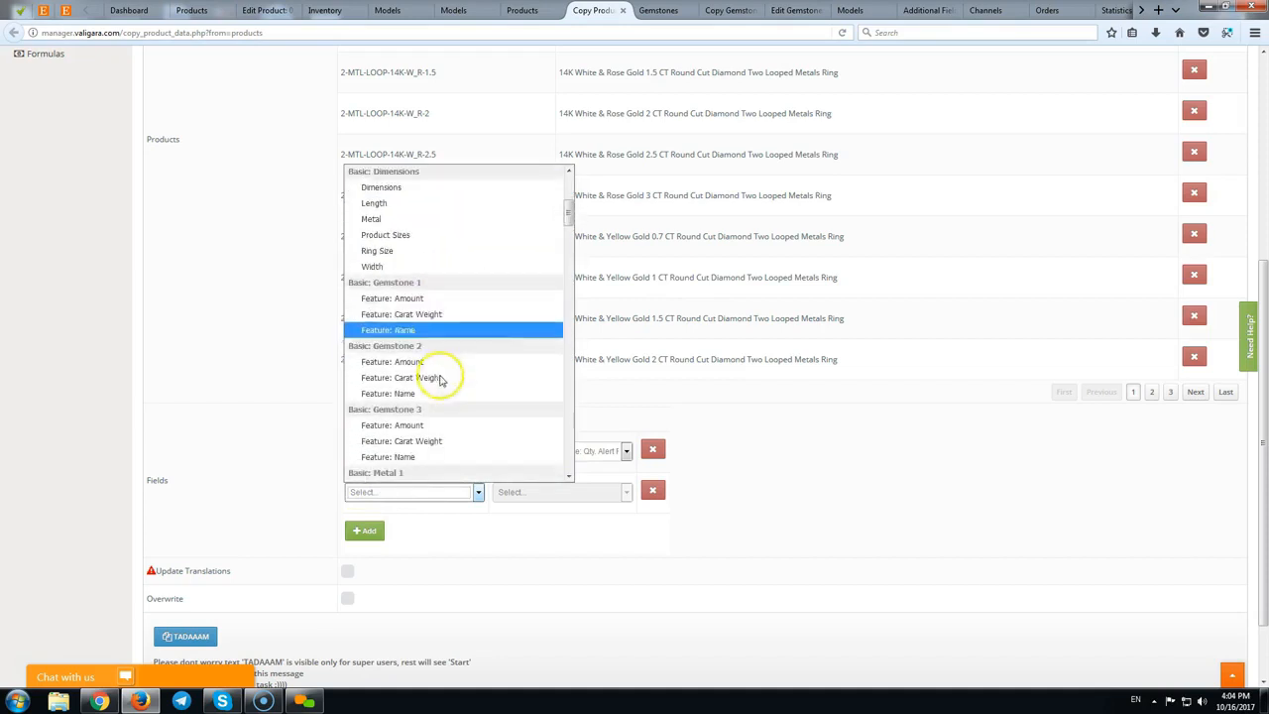
pyautogui.scroll(-1, 439, 387)
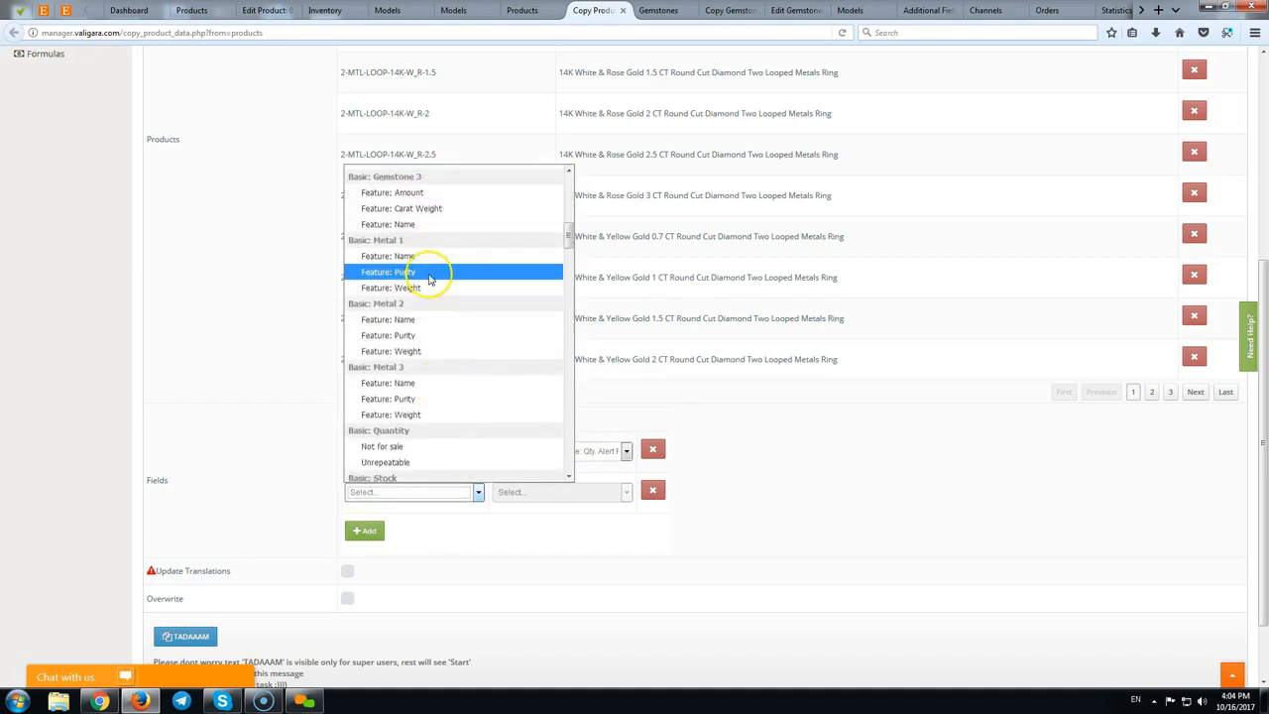
pyautogui.click(429, 277)
pyautogui.click(527, 492)
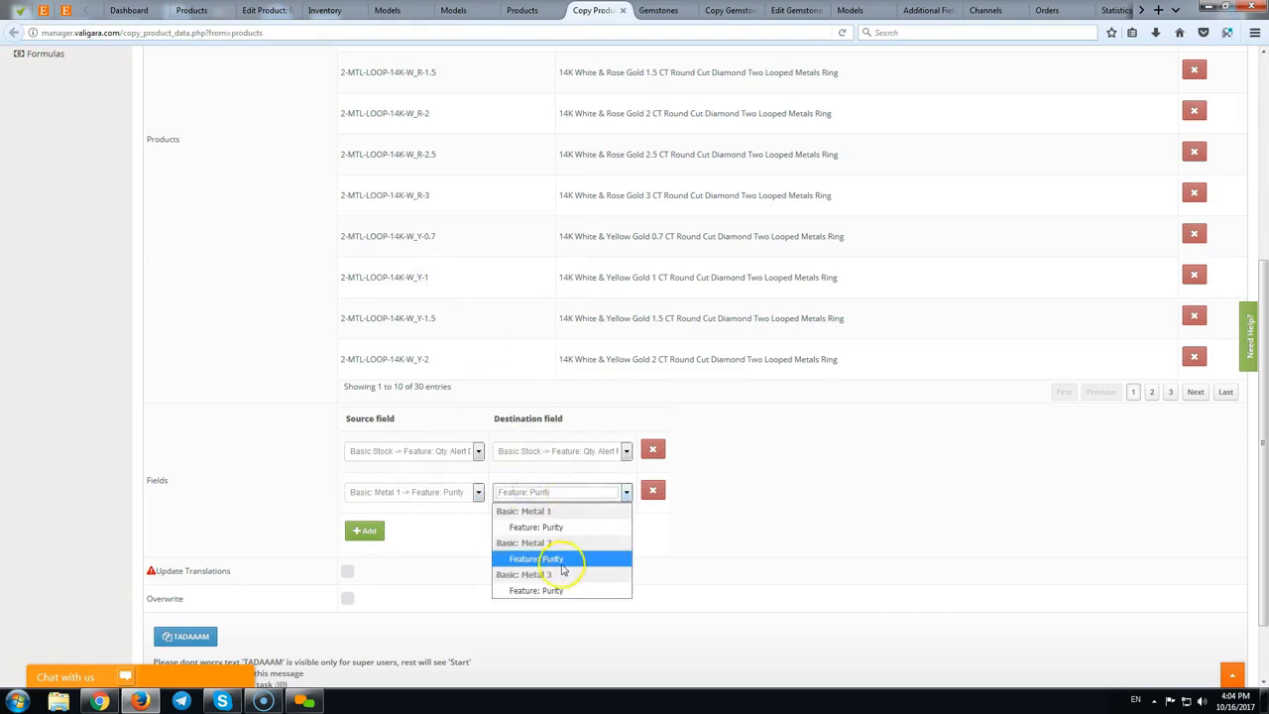
pyautogui.click(561, 561)
# Add a third mapping that copies Gemstone 1 Amount to Gemstone 2 Amount.
pyautogui.click(352, 531)
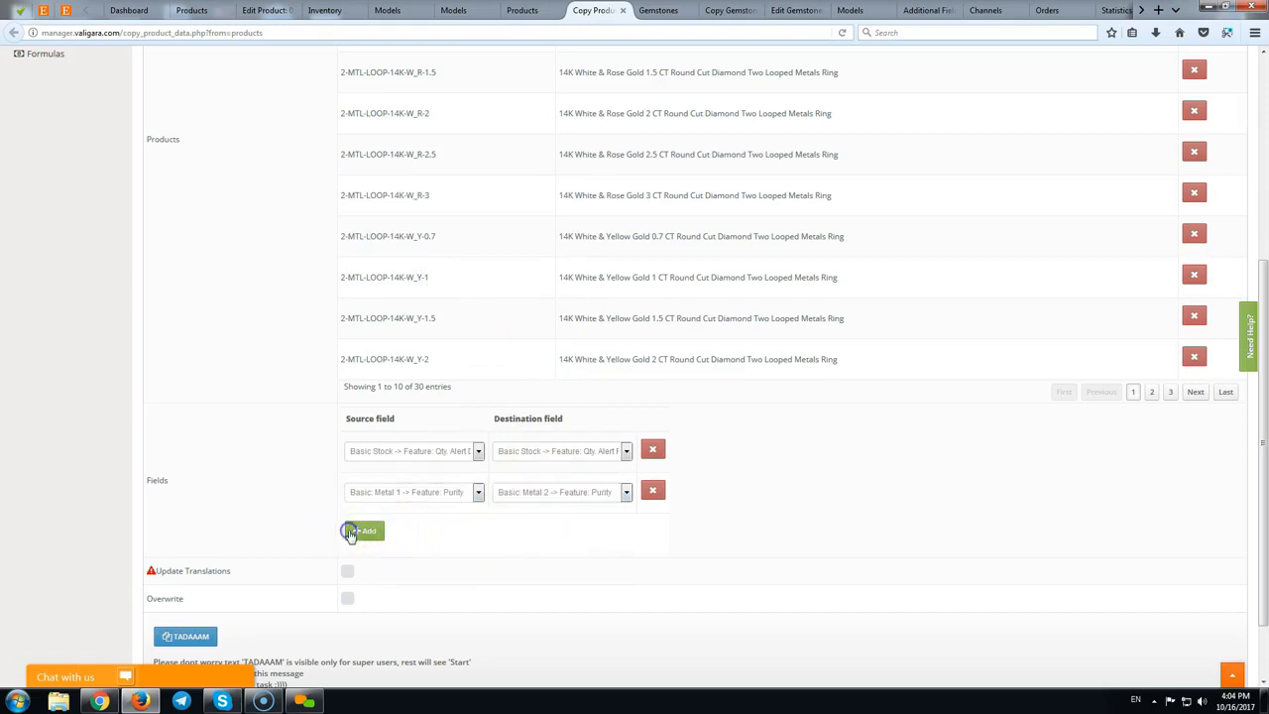
pyautogui.scroll(-1, 411, 425)
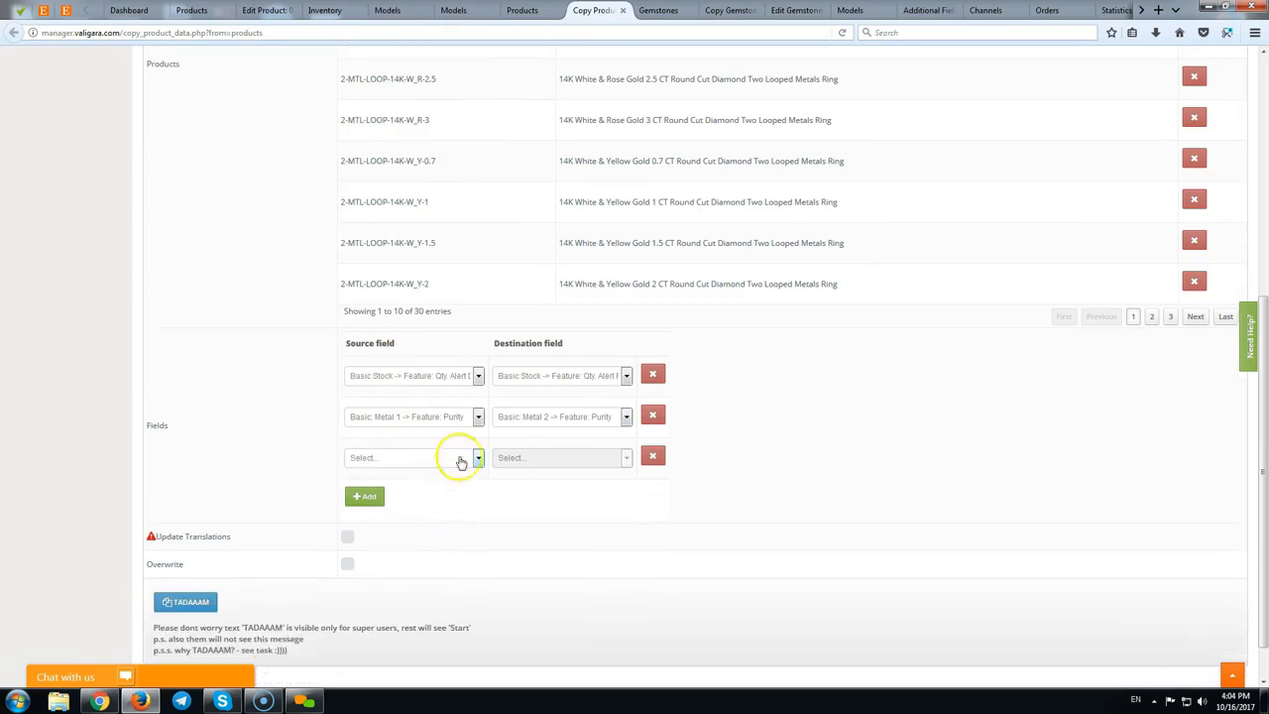
pyautogui.click(583, 420)
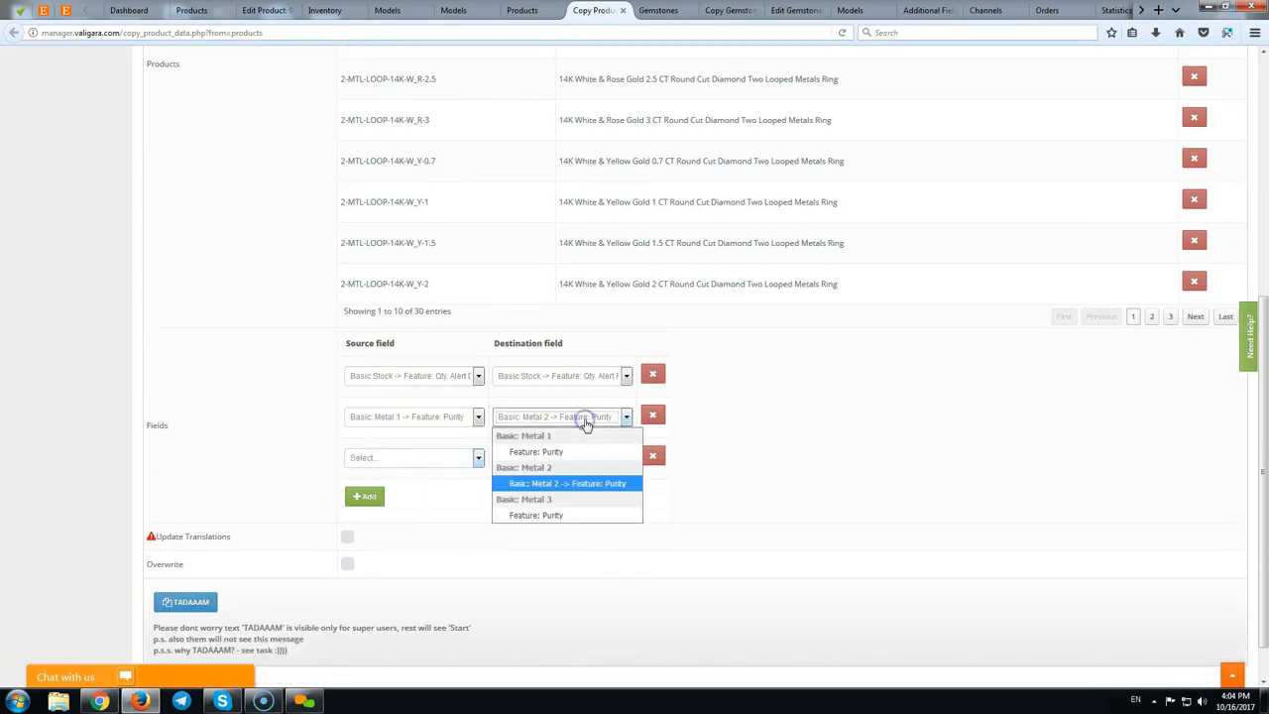
pyautogui.click(756, 414)
pyautogui.click(421, 458)
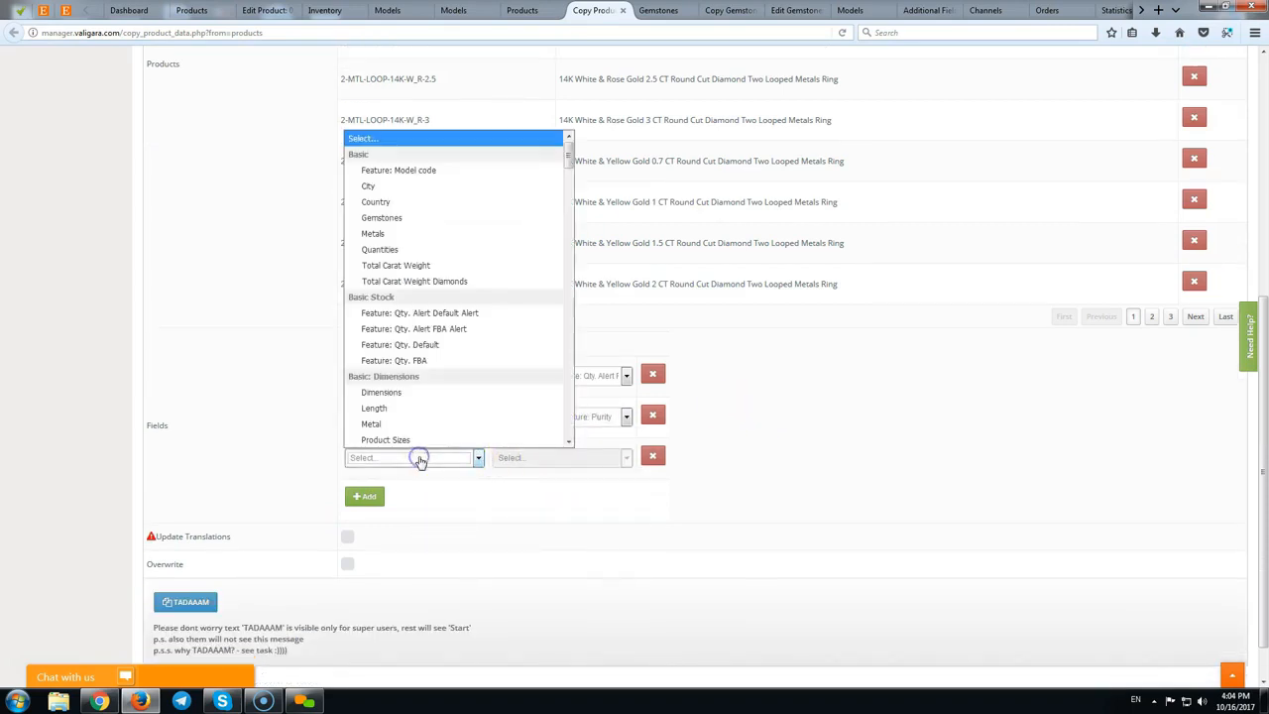
pyautogui.scroll(-3, 415, 406)
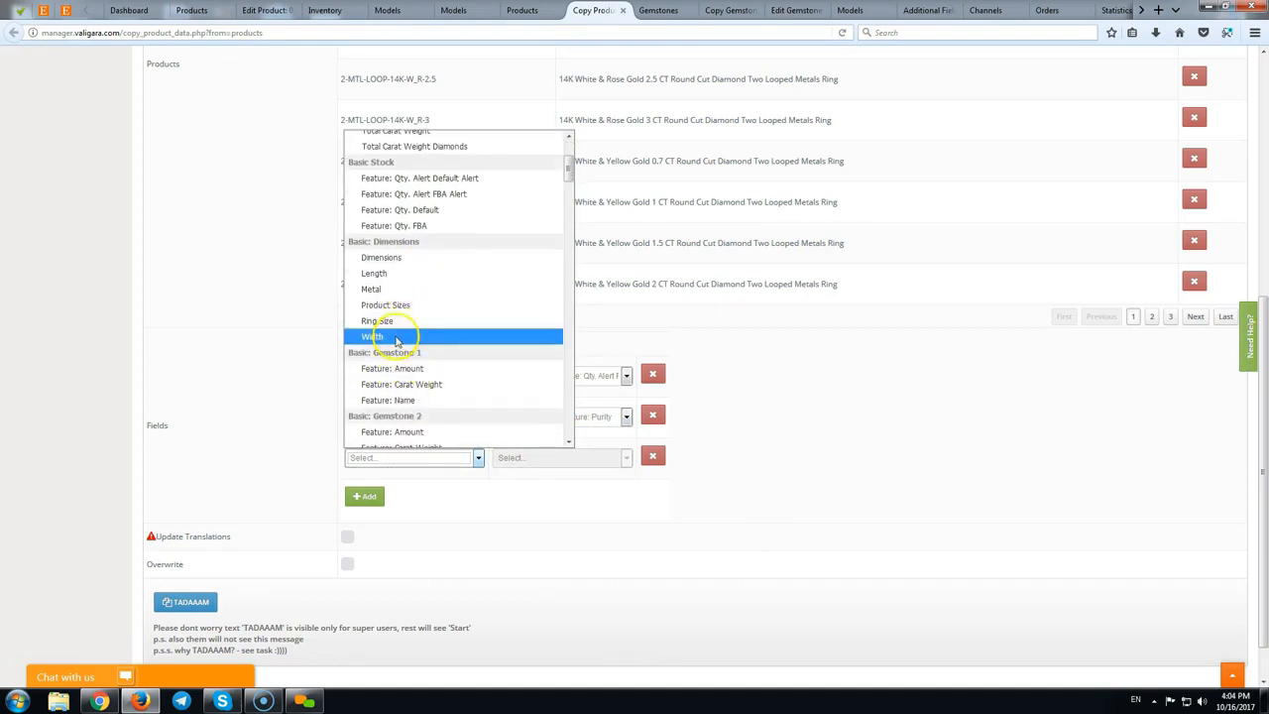
pyautogui.scroll(-1, 449, 335)
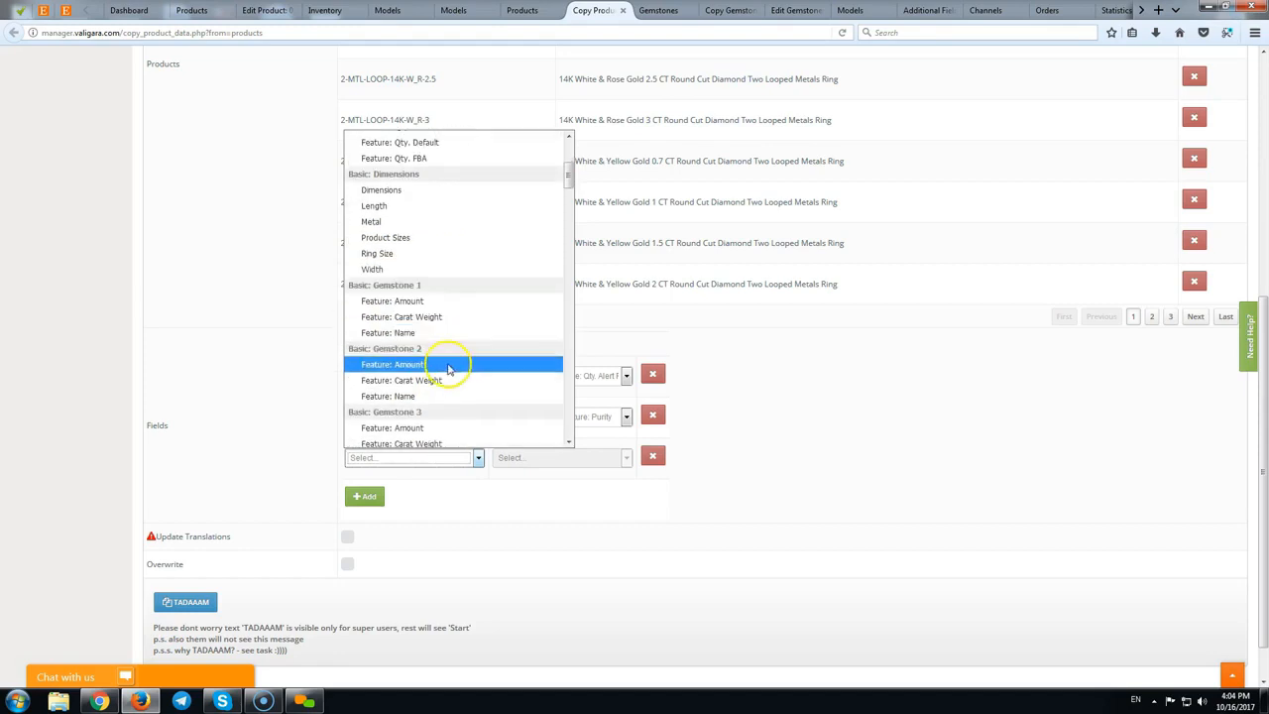
pyautogui.click(424, 303)
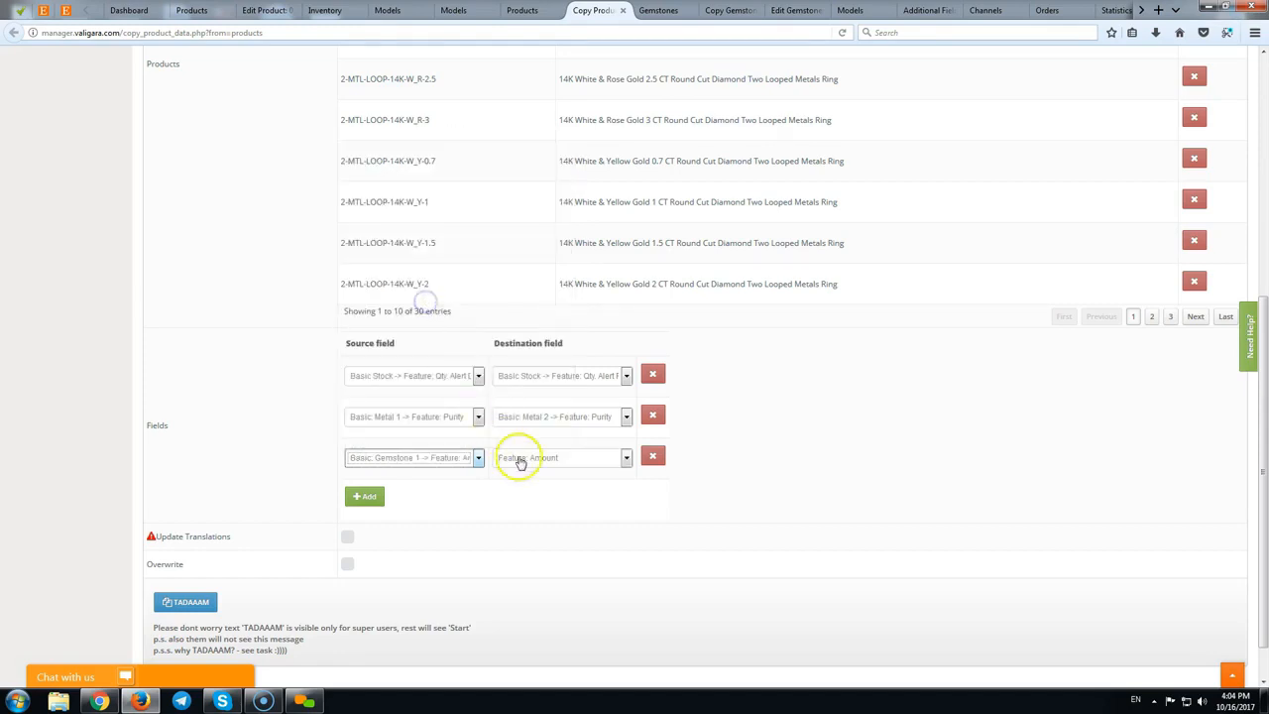
pyautogui.click(533, 459)
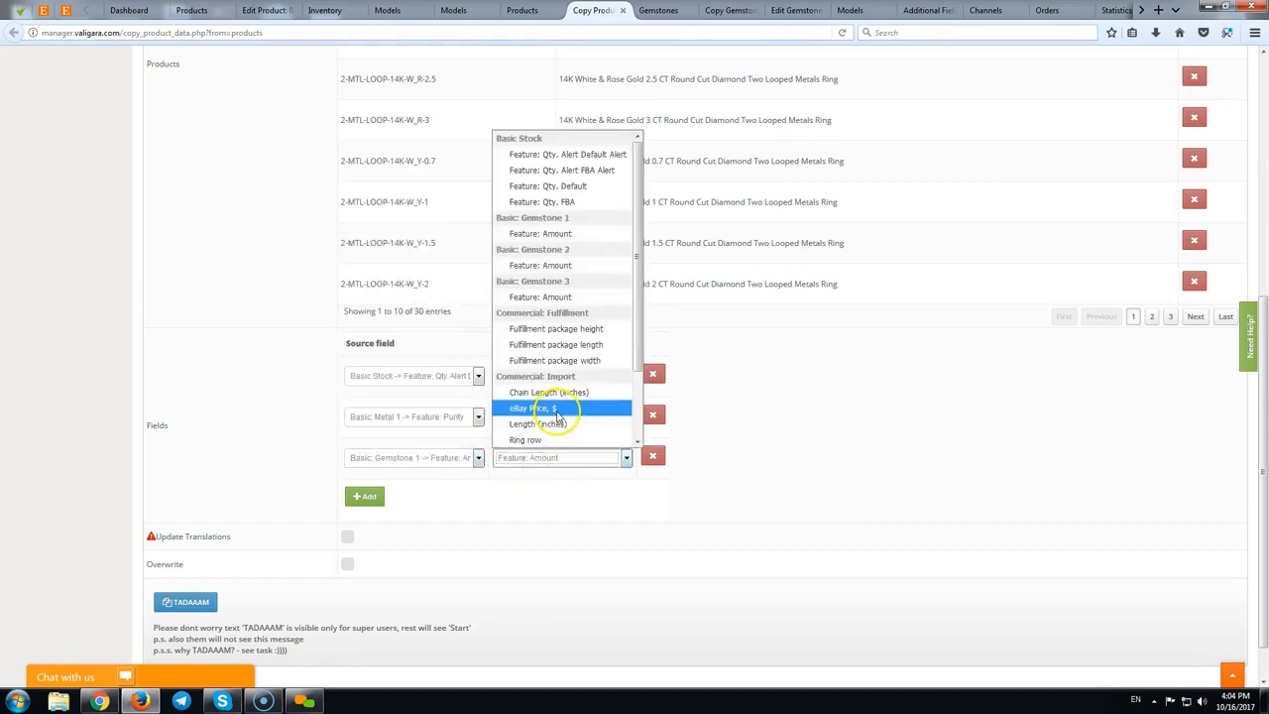
pyautogui.click(558, 261)
# Review the available copy modes, switch to Between products, and look over the Copy From and Copy To sections.
pyautogui.scroll(5, 787, 390)
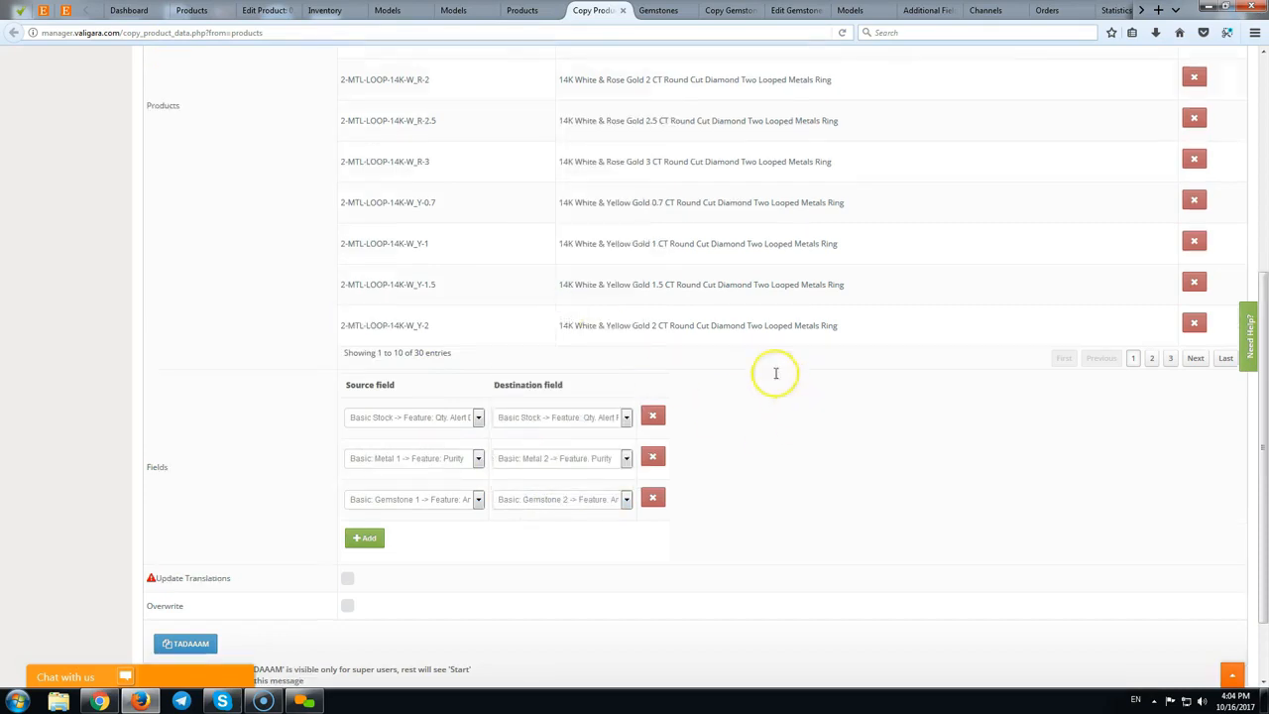
pyautogui.moveTo(633, 193); pyautogui.dragTo(576, 196)
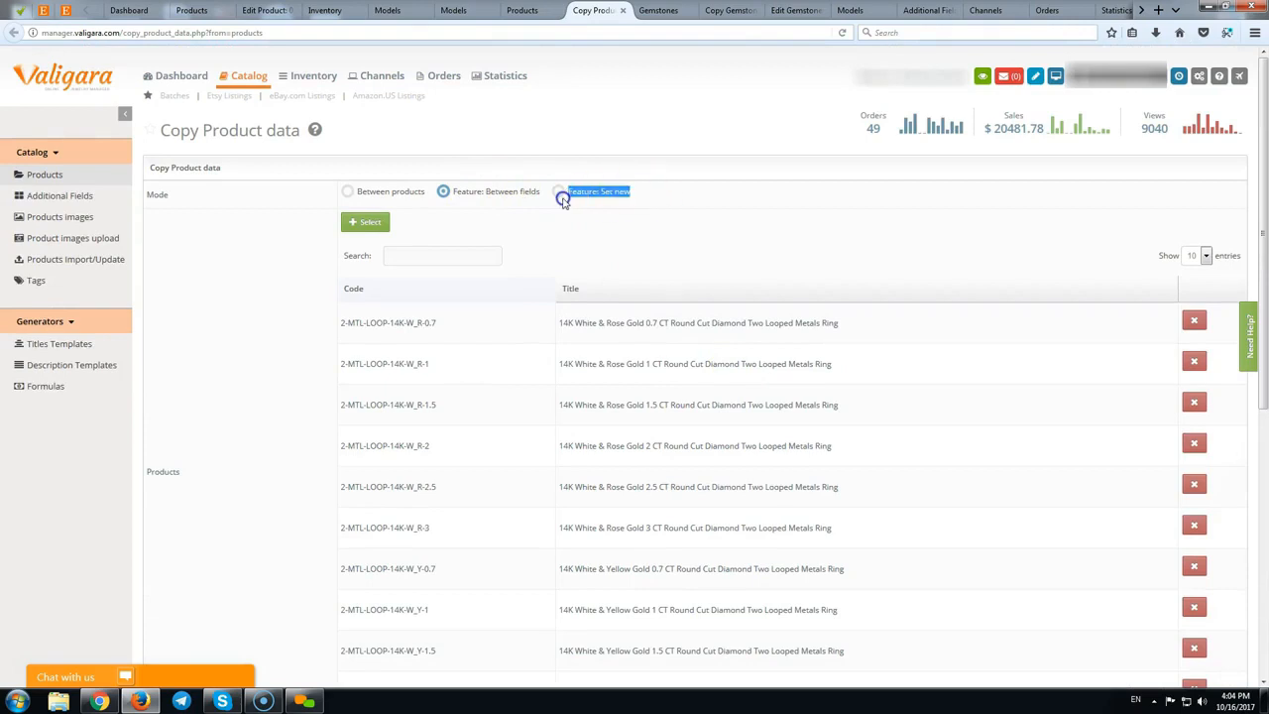
pyautogui.click(536, 206)
pyautogui.moveTo(542, 197); pyautogui.dragTo(493, 198)
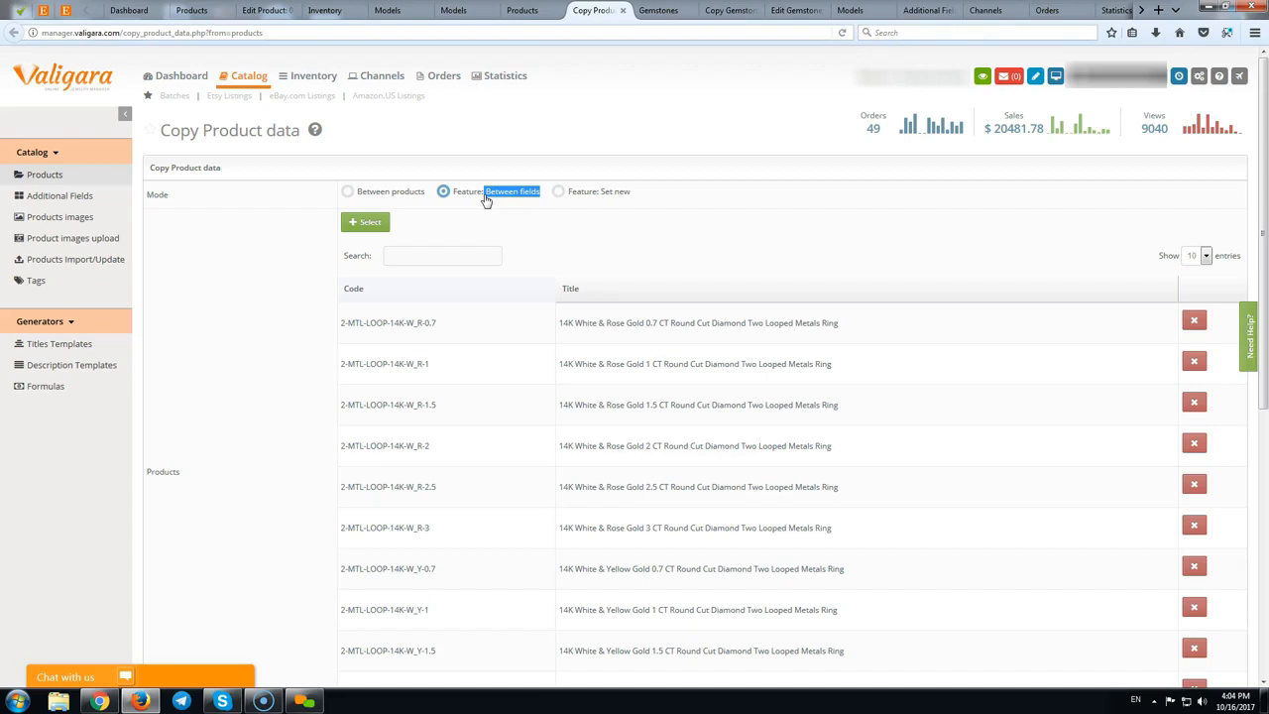
pyautogui.moveTo(428, 196); pyautogui.dragTo(384, 196)
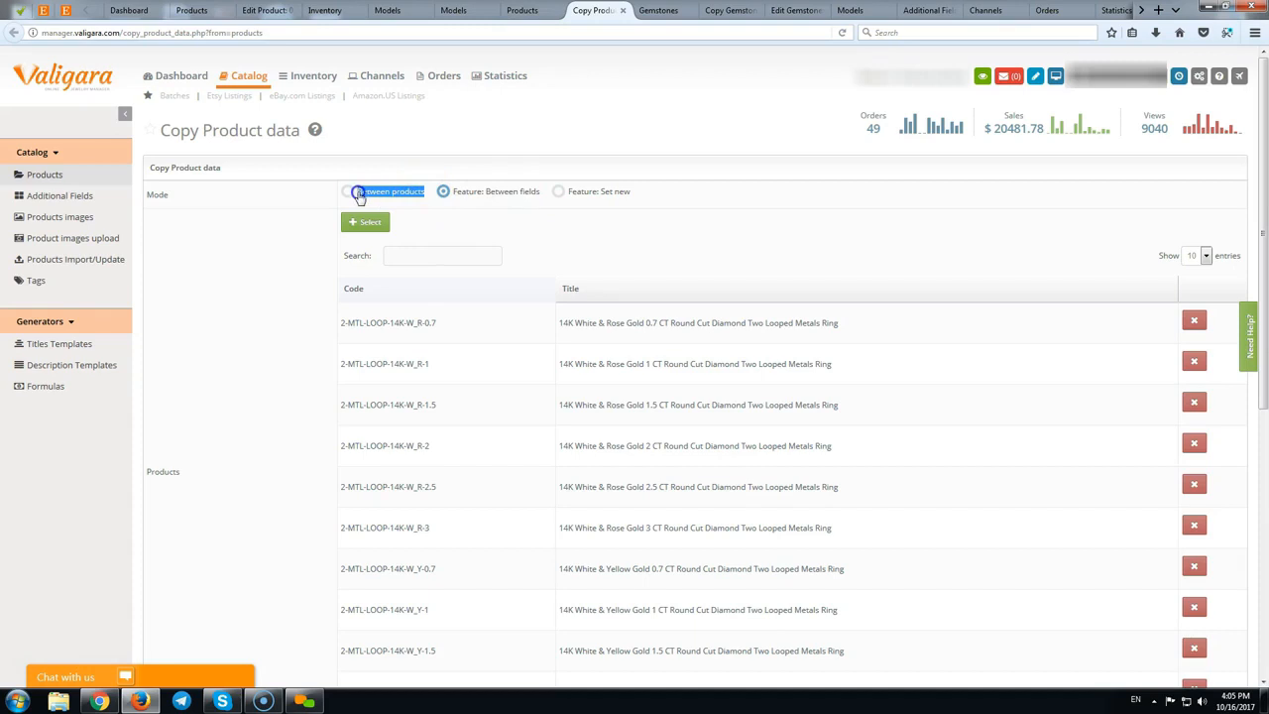
pyautogui.click(349, 195)
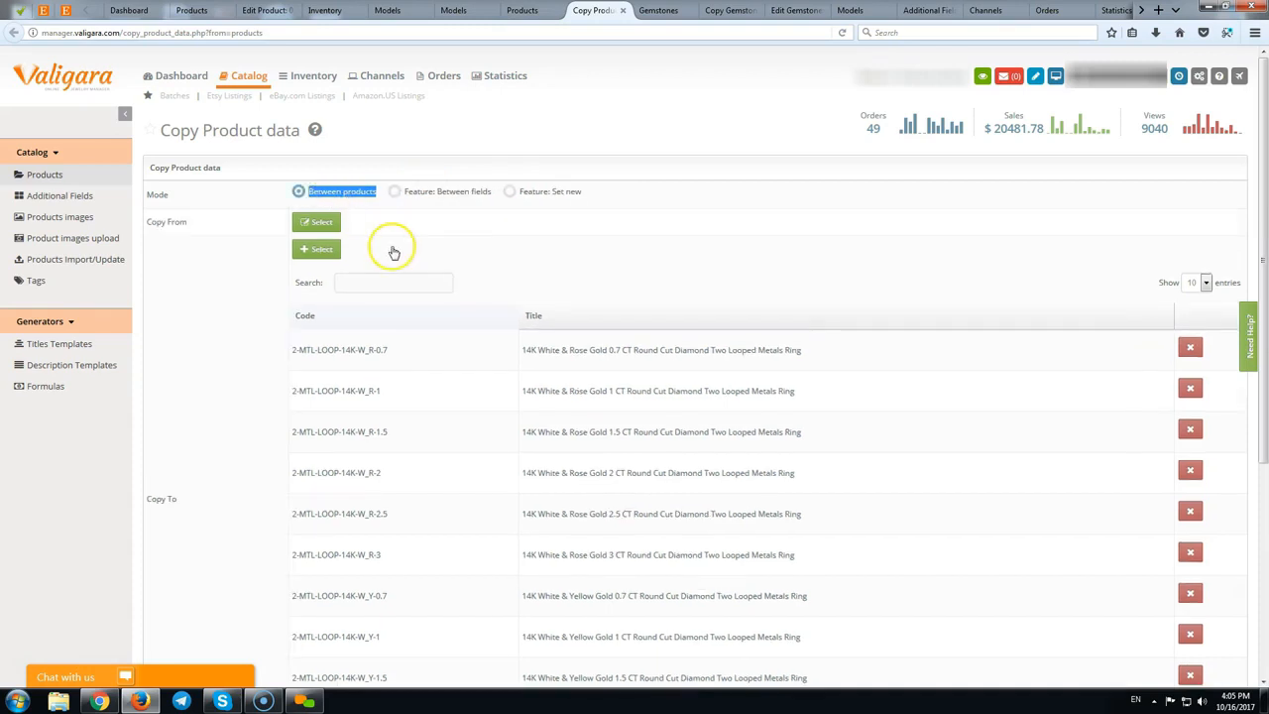
pyautogui.scroll(-2, 425, 284)
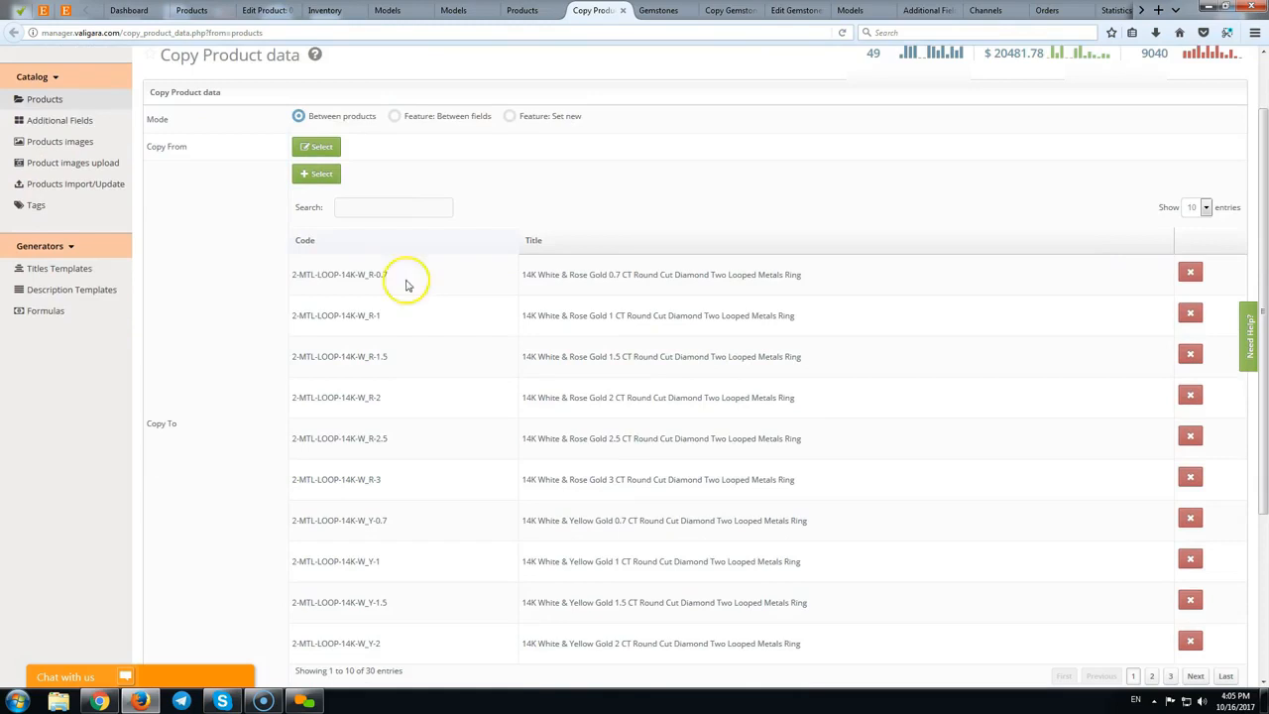
pyautogui.scroll(2, 192, 246)
pyautogui.click(190, 222)
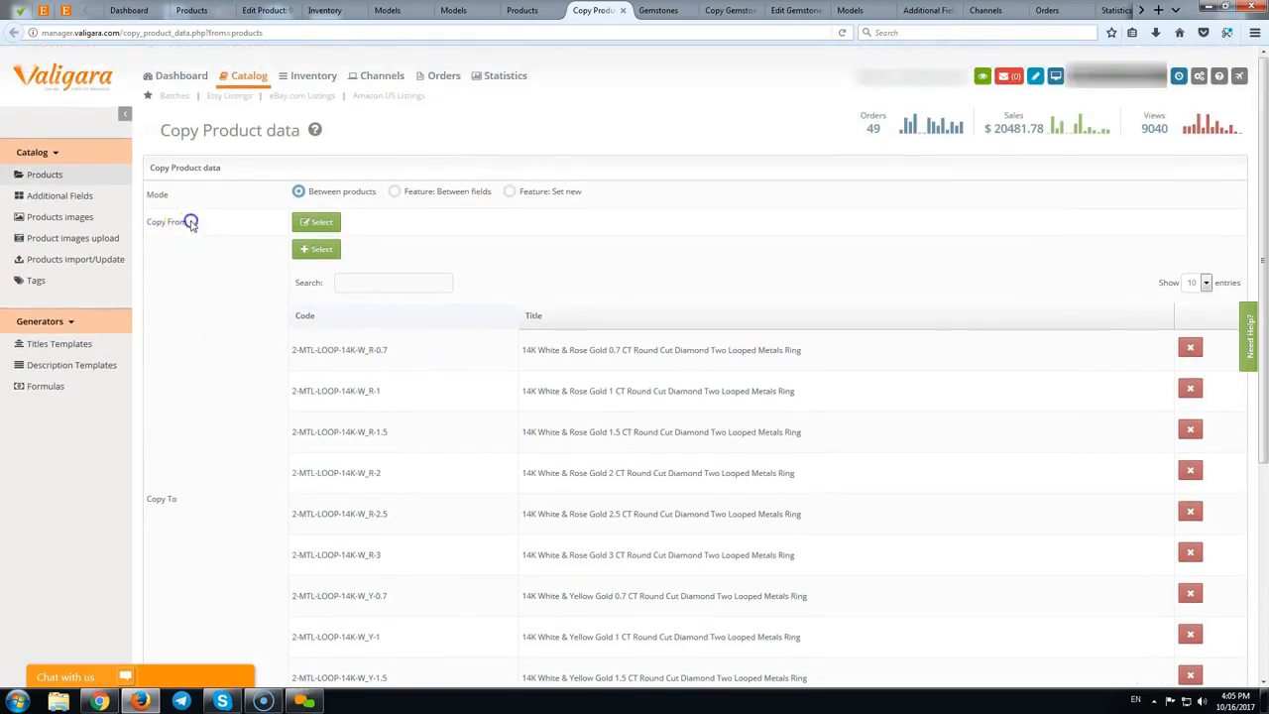
# Choose the 1 CT solitaire rose gold ring JR-127-14R-R1CE as the Copy From product.
pyautogui.click(214, 222)
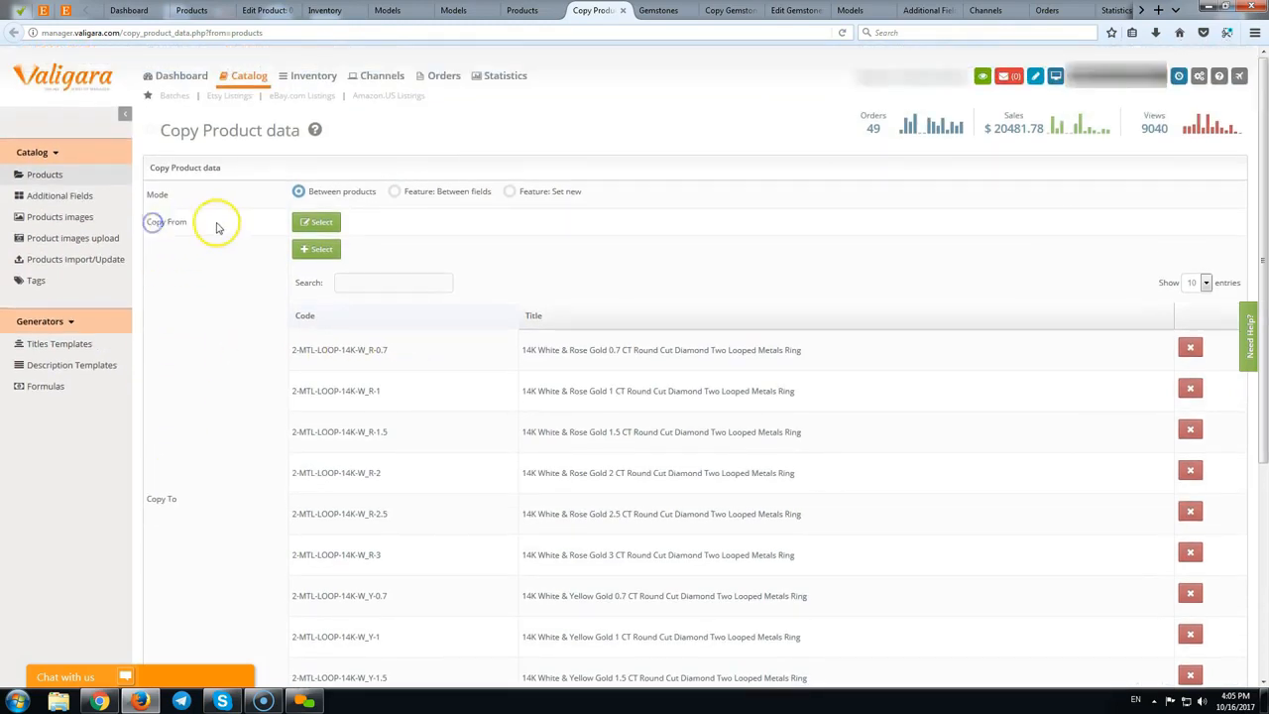
pyautogui.click(317, 222)
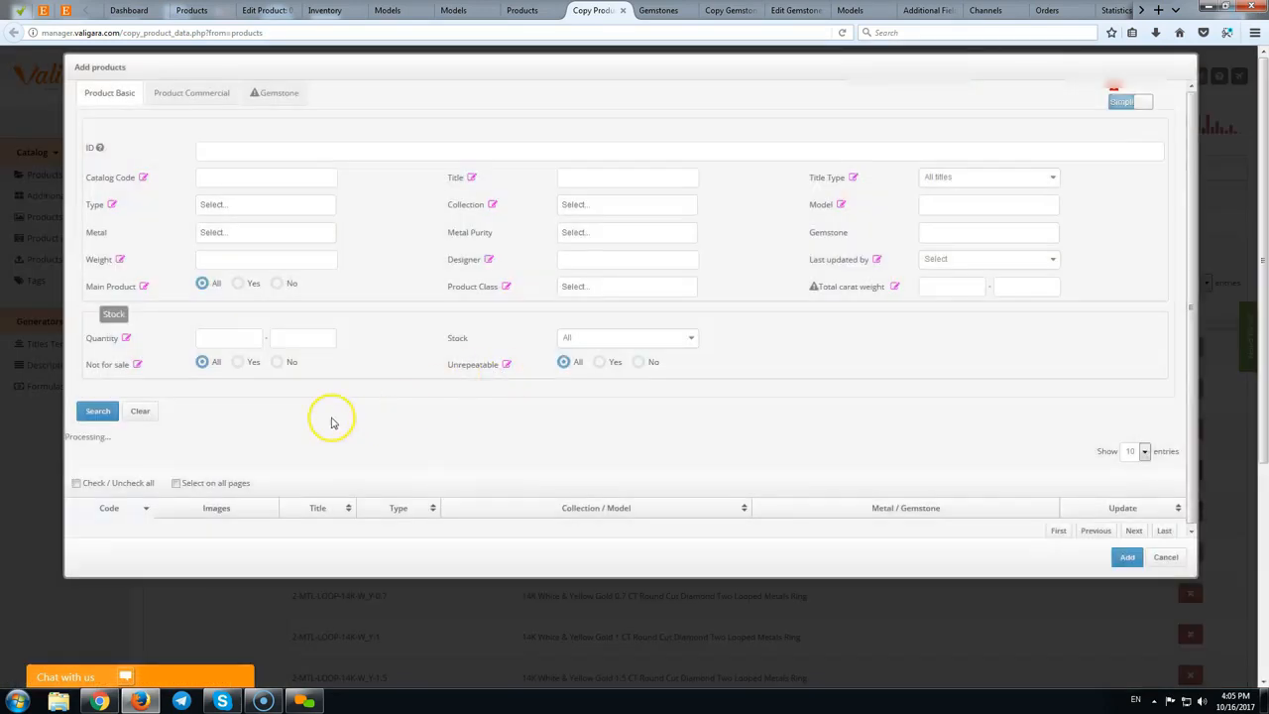
pyautogui.scroll(-3, 318, 437)
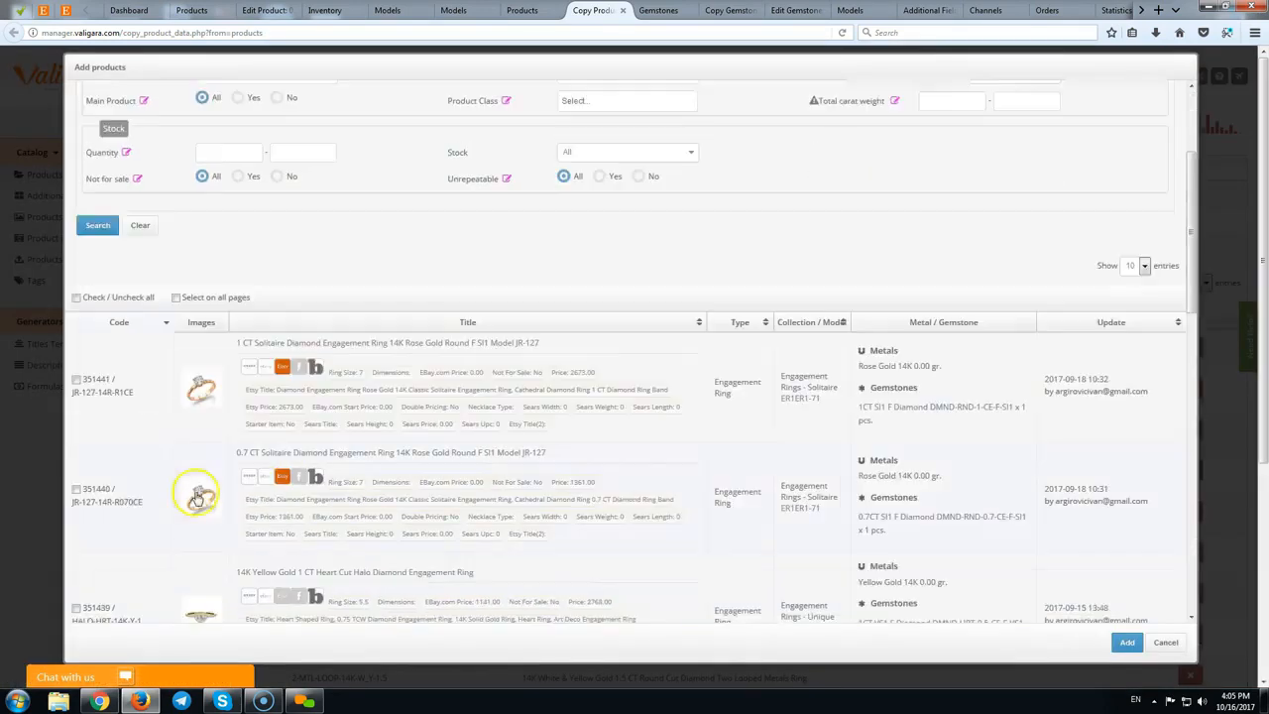
pyautogui.click(76, 363)
pyautogui.click(1127, 644)
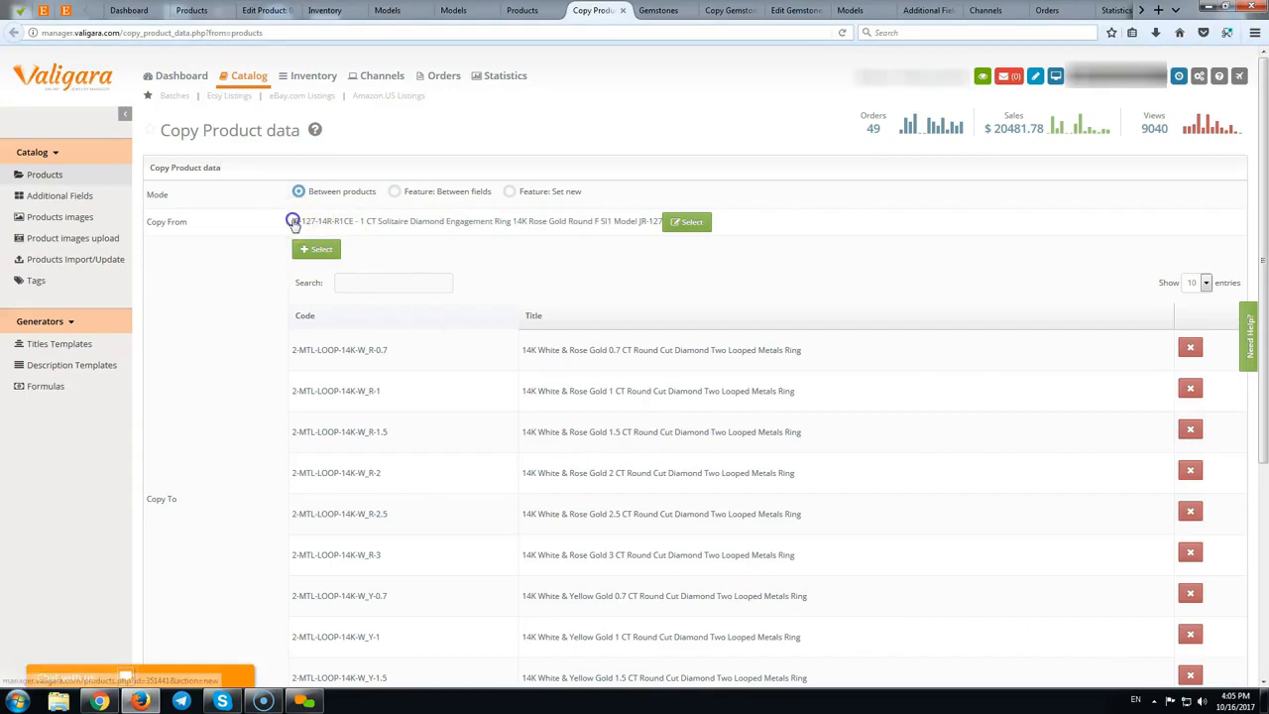
pyautogui.moveTo(264, 224); pyautogui.dragTo(559, 224)
pyautogui.click(546, 286)
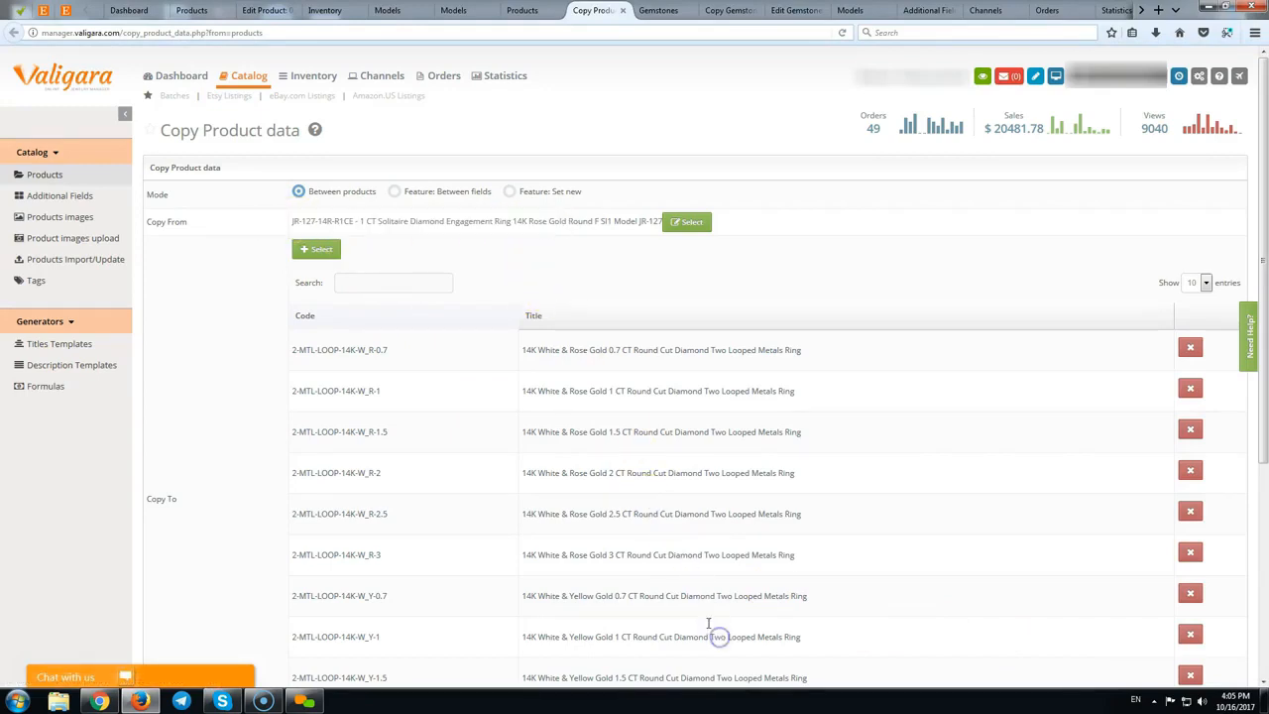
# Look over the Copy To products and recent copies, and add Basic Country and Basic City as fields to copy.
pyautogui.scroll(-3, 709, 622)
pyautogui.moveTo(807, 532); pyautogui.dragTo(444, 224)
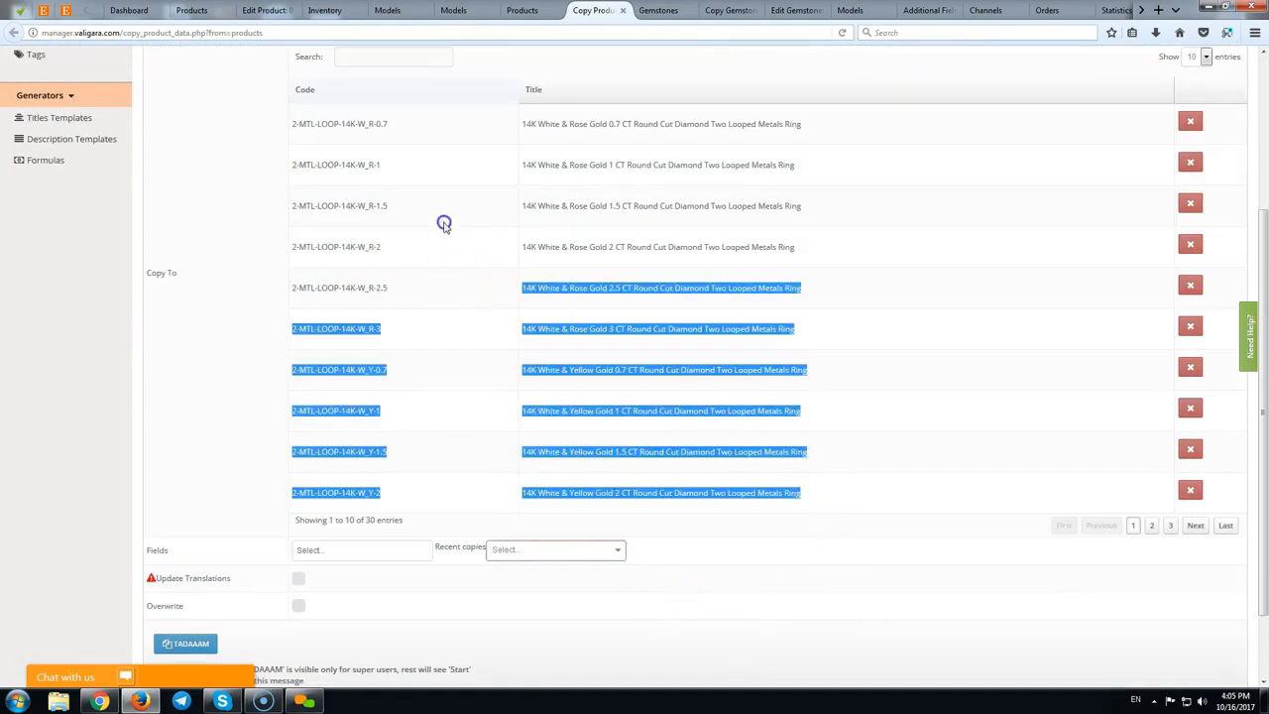
pyautogui.click(485, 592)
pyautogui.click(534, 556)
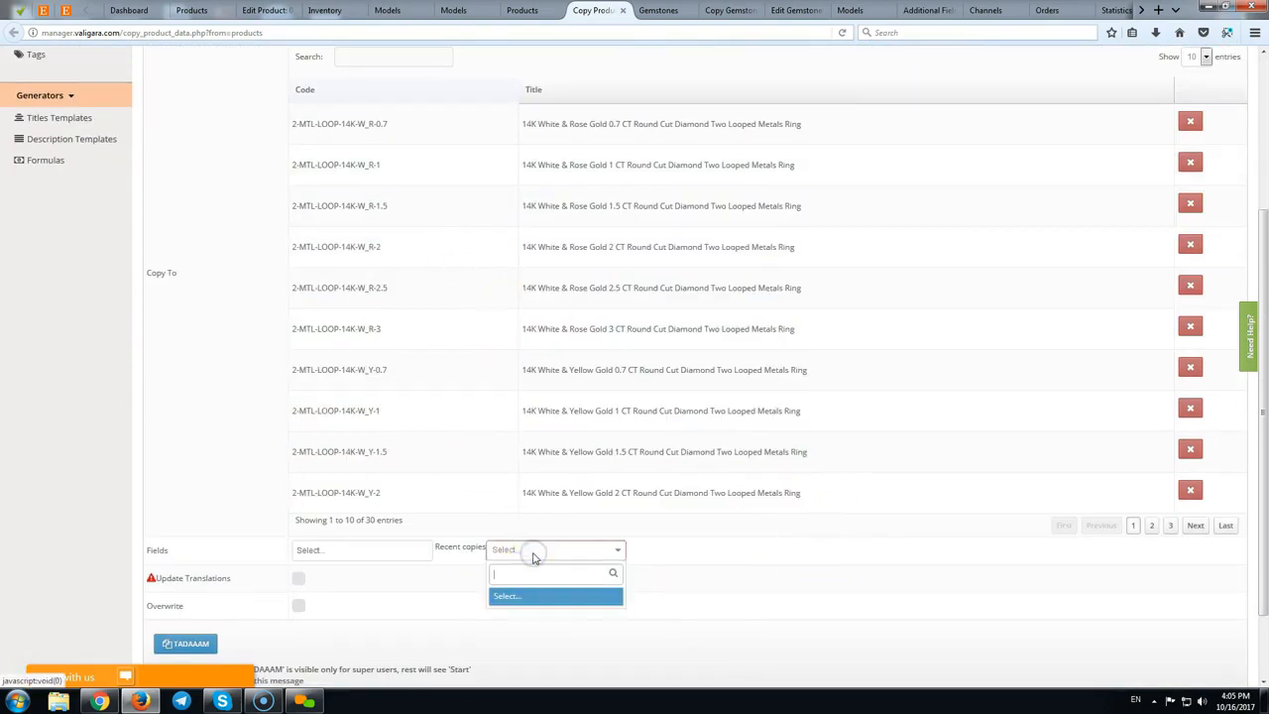
pyautogui.click(406, 556)
pyautogui.click(431, 552)
pyautogui.click(375, 549)
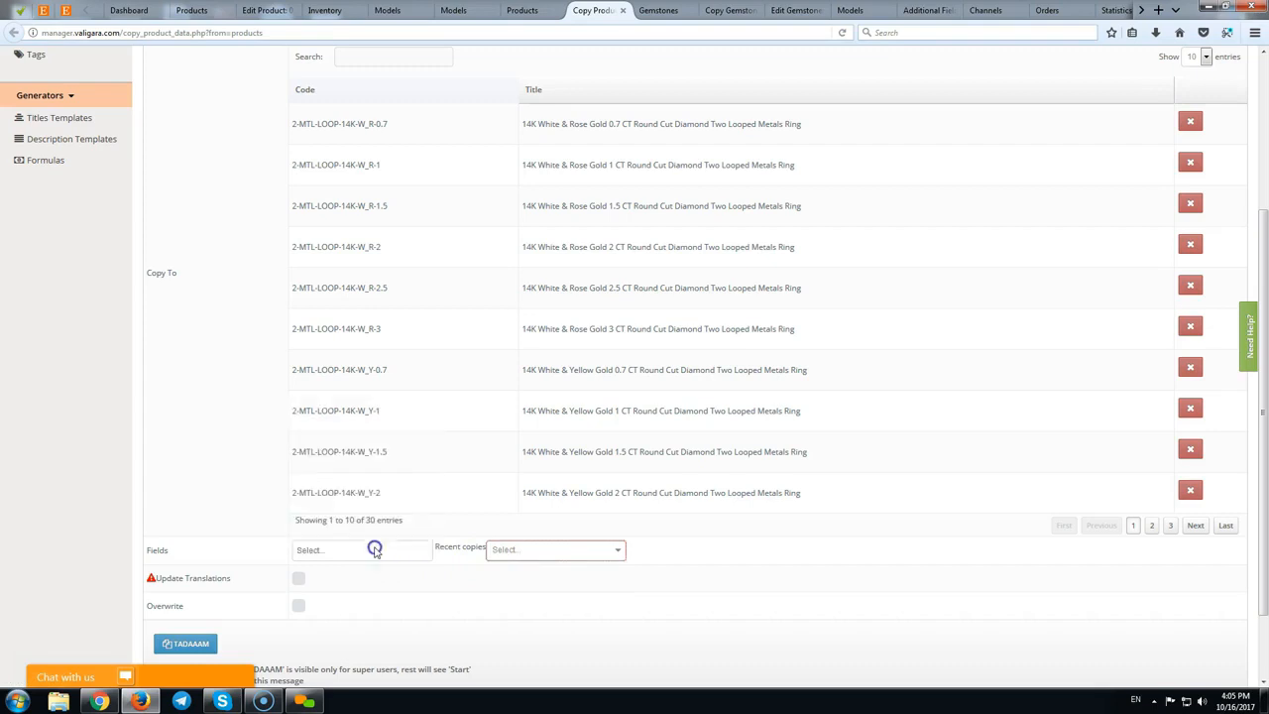
pyautogui.click(376, 550)
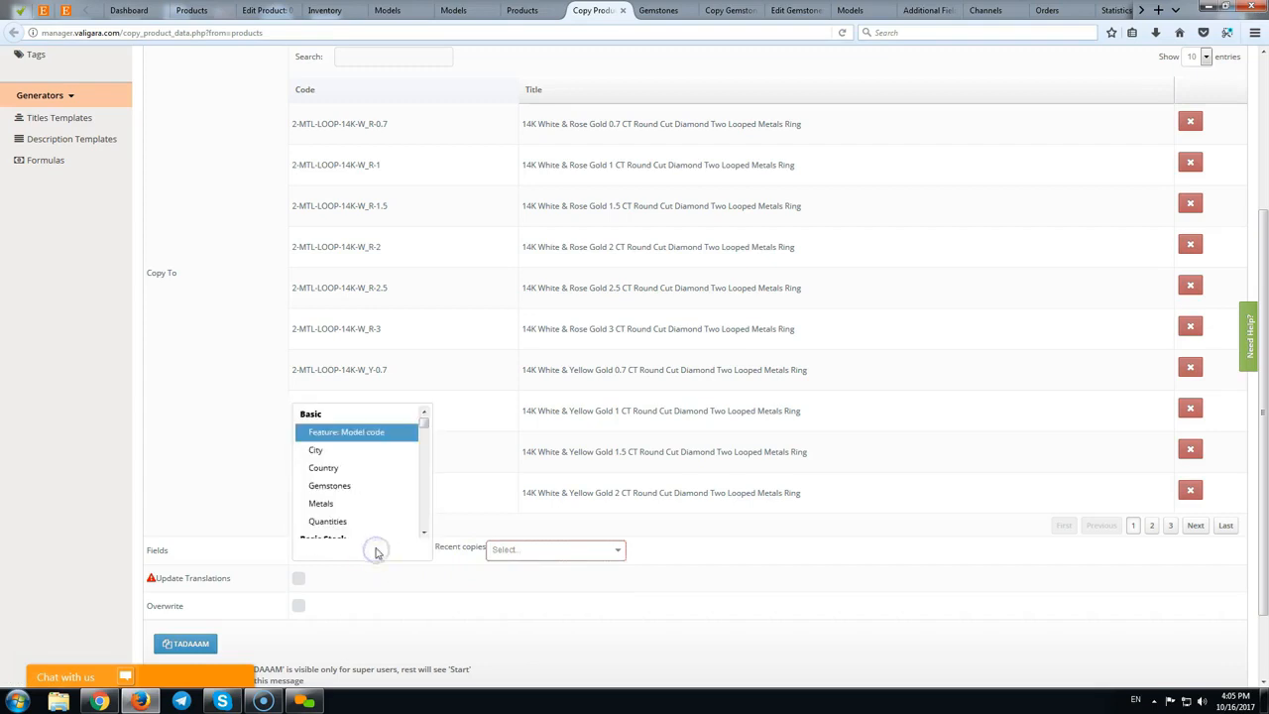
pyautogui.click(343, 468)
pyautogui.click(371, 566)
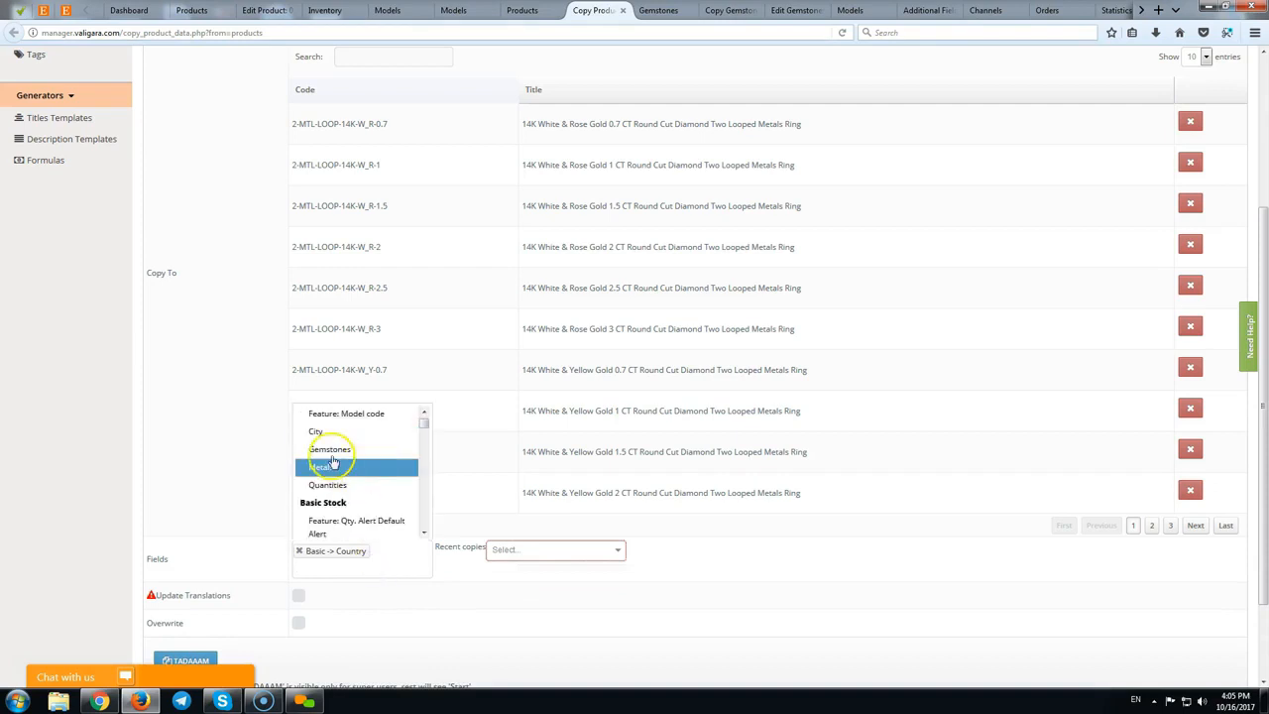
pyautogui.click(333, 432)
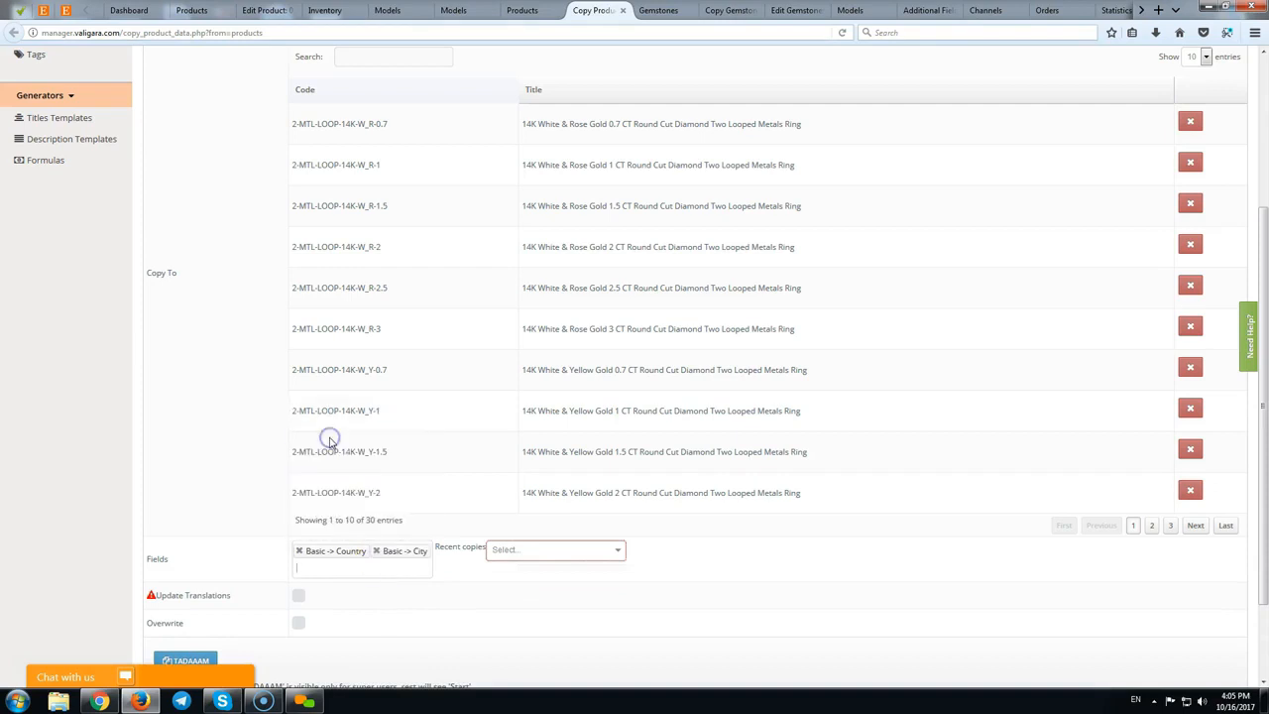
# Add Basic Metals and the Basic Stock Qty. Alert Default Alert and Qty. Alert FBA Alert to the fields to copy.
pyautogui.click(363, 574)
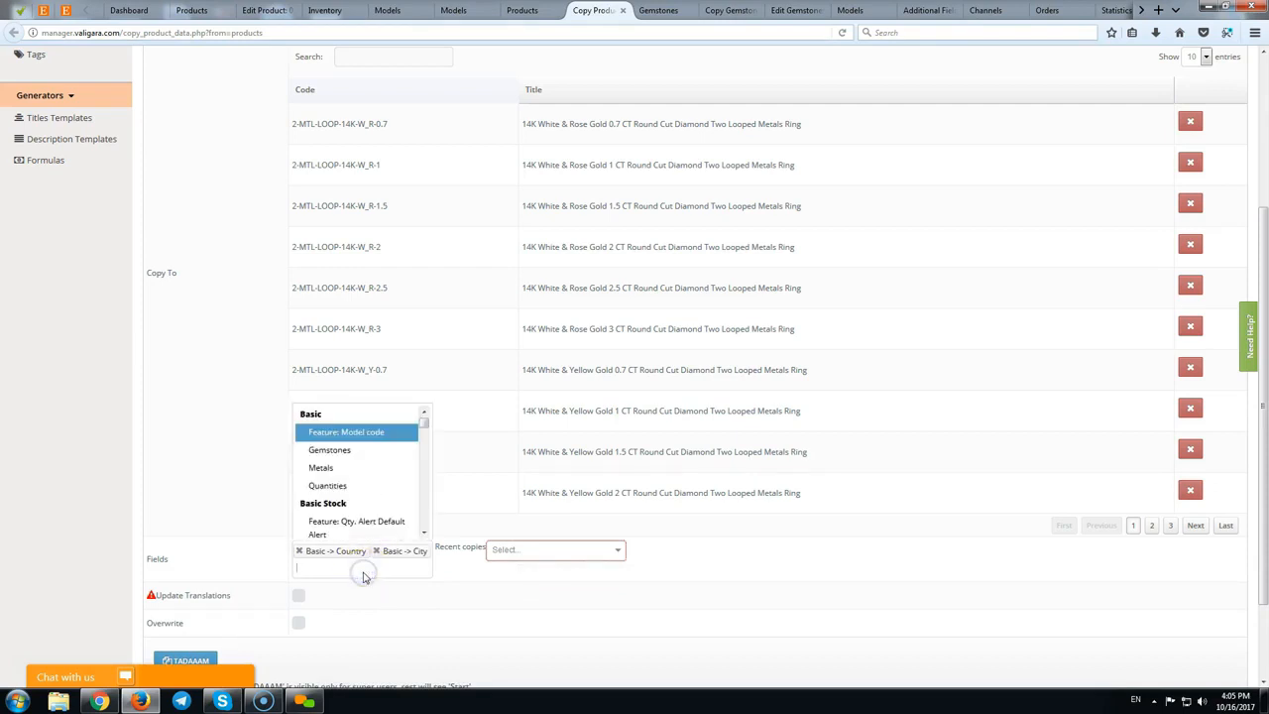
pyautogui.click(348, 469)
pyautogui.click(371, 582)
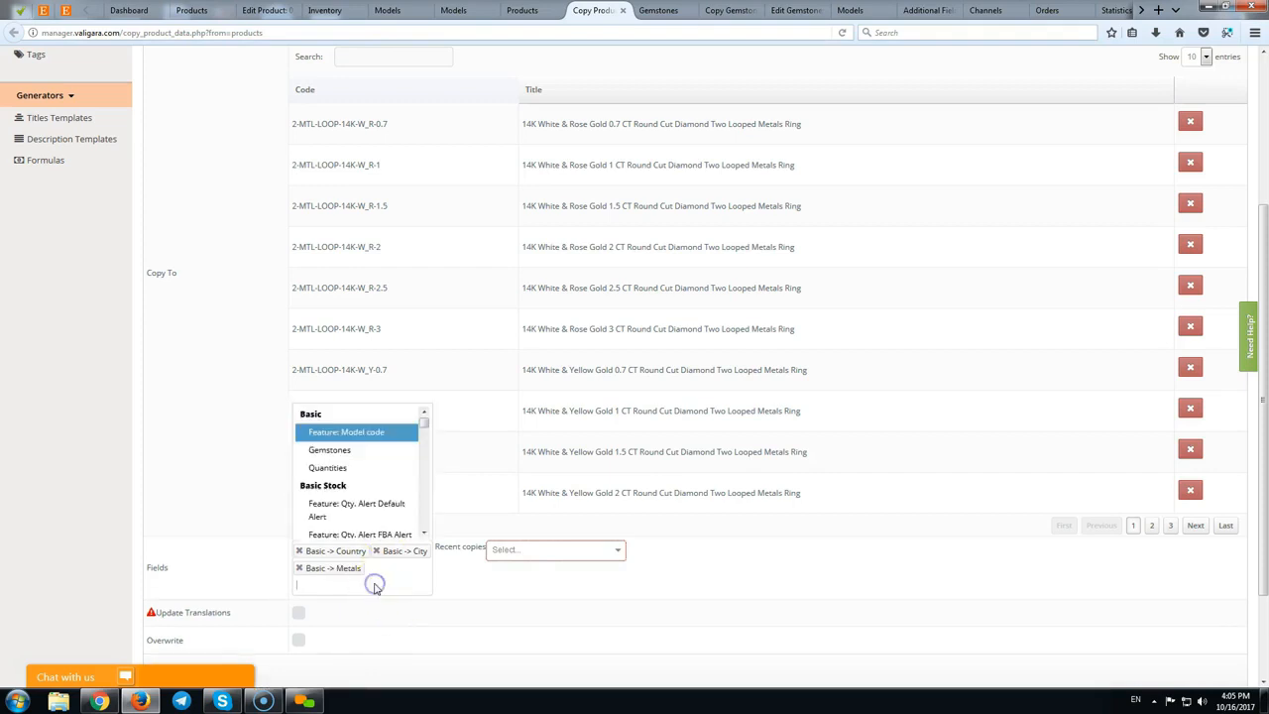
pyautogui.click(384, 515)
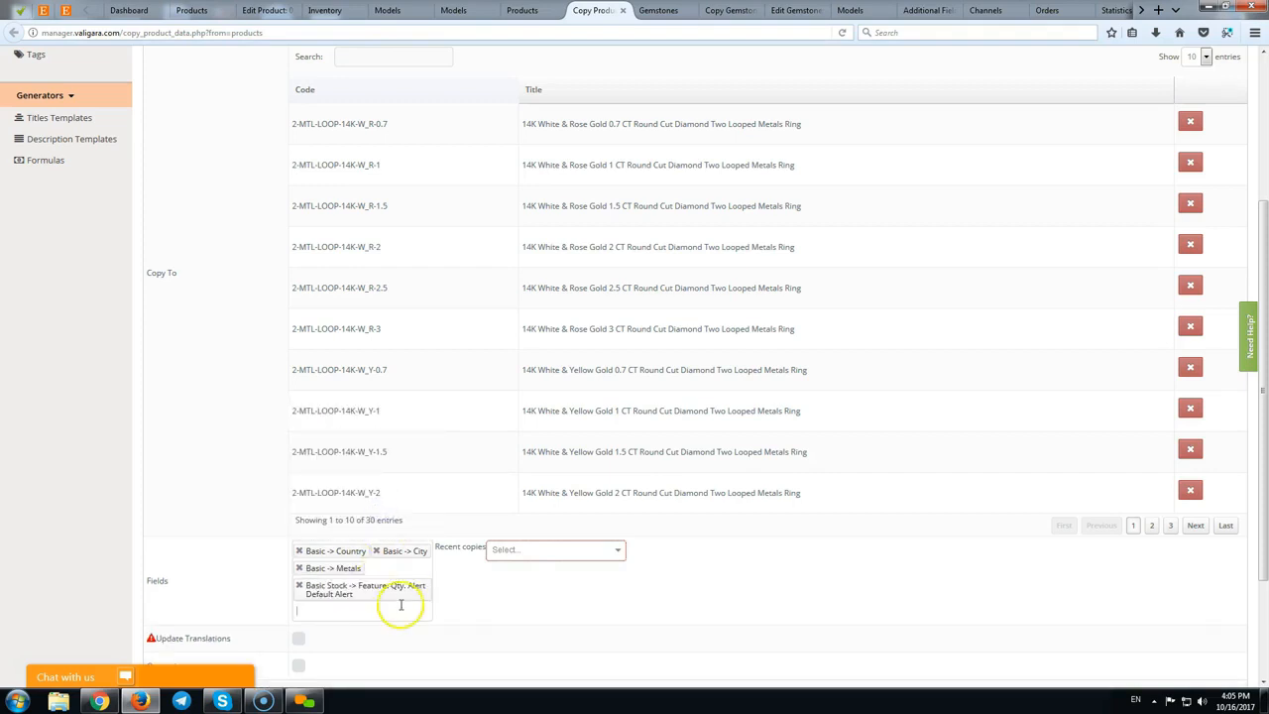
pyautogui.click(396, 611)
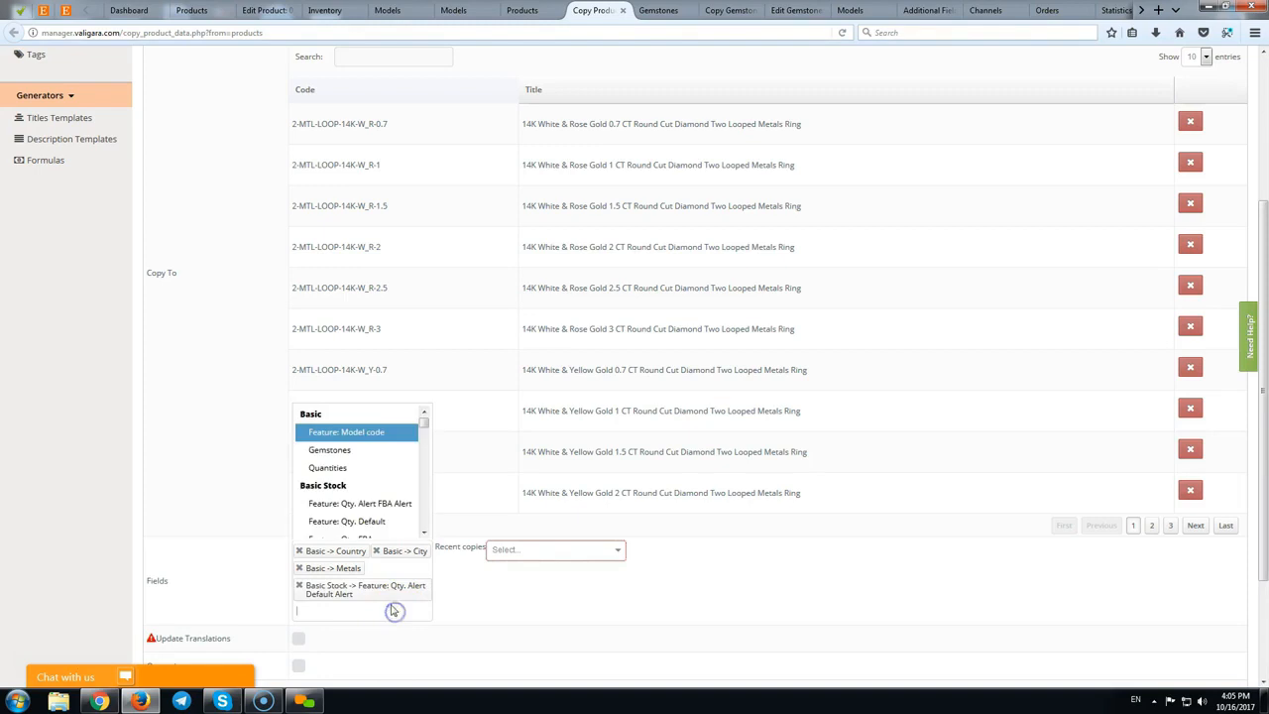
pyautogui.click(369, 498)
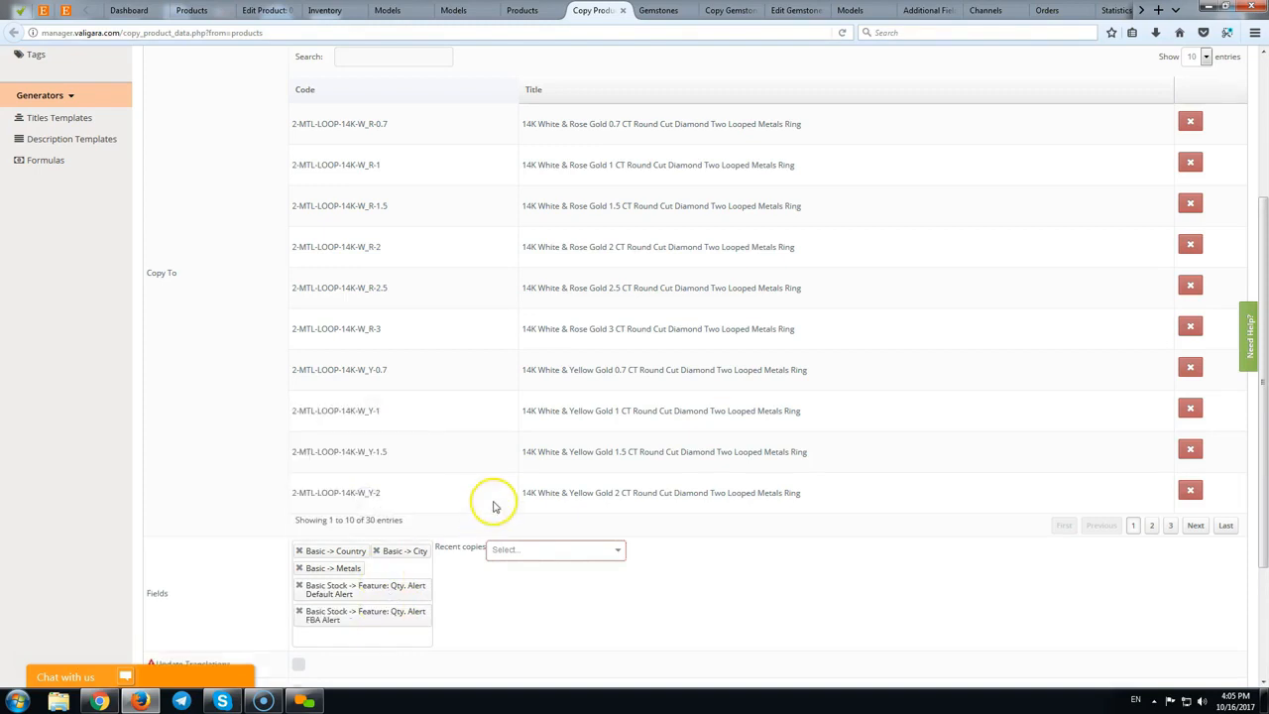
# Enable Overwrite for the copy between products.
pyautogui.scroll(-2, 607, 618)
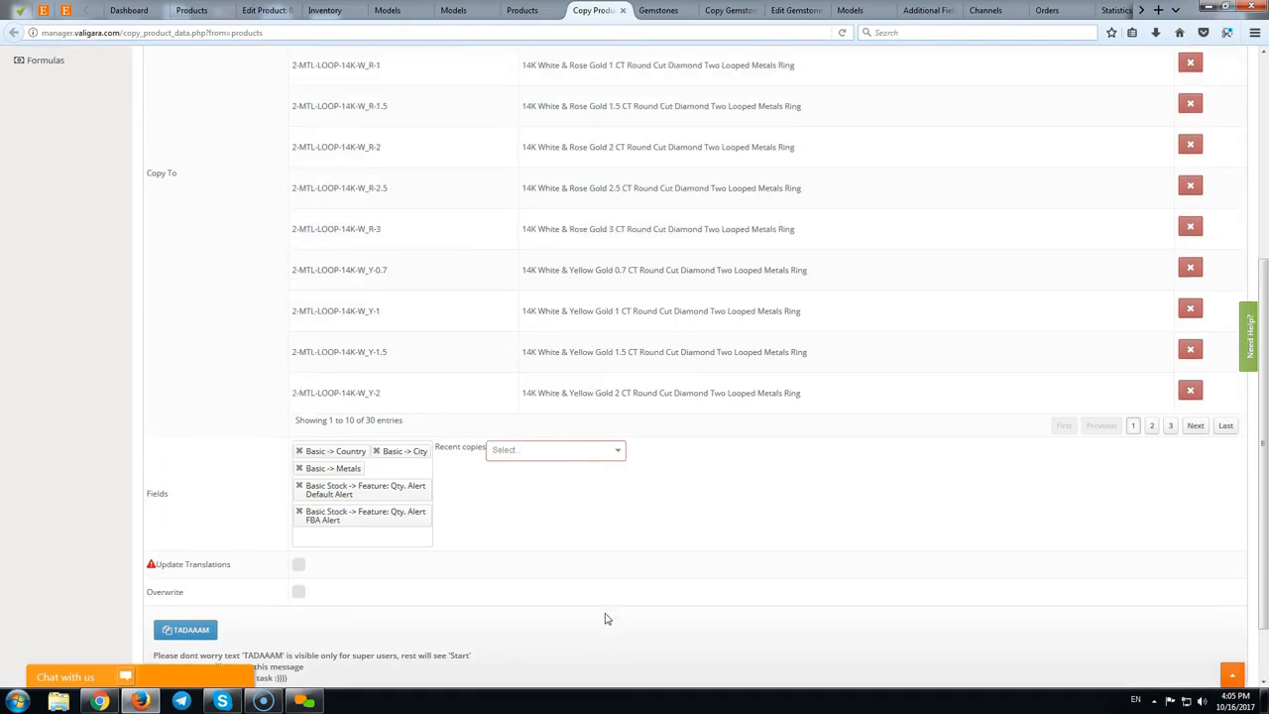
pyautogui.click(635, 604)
pyautogui.click(298, 591)
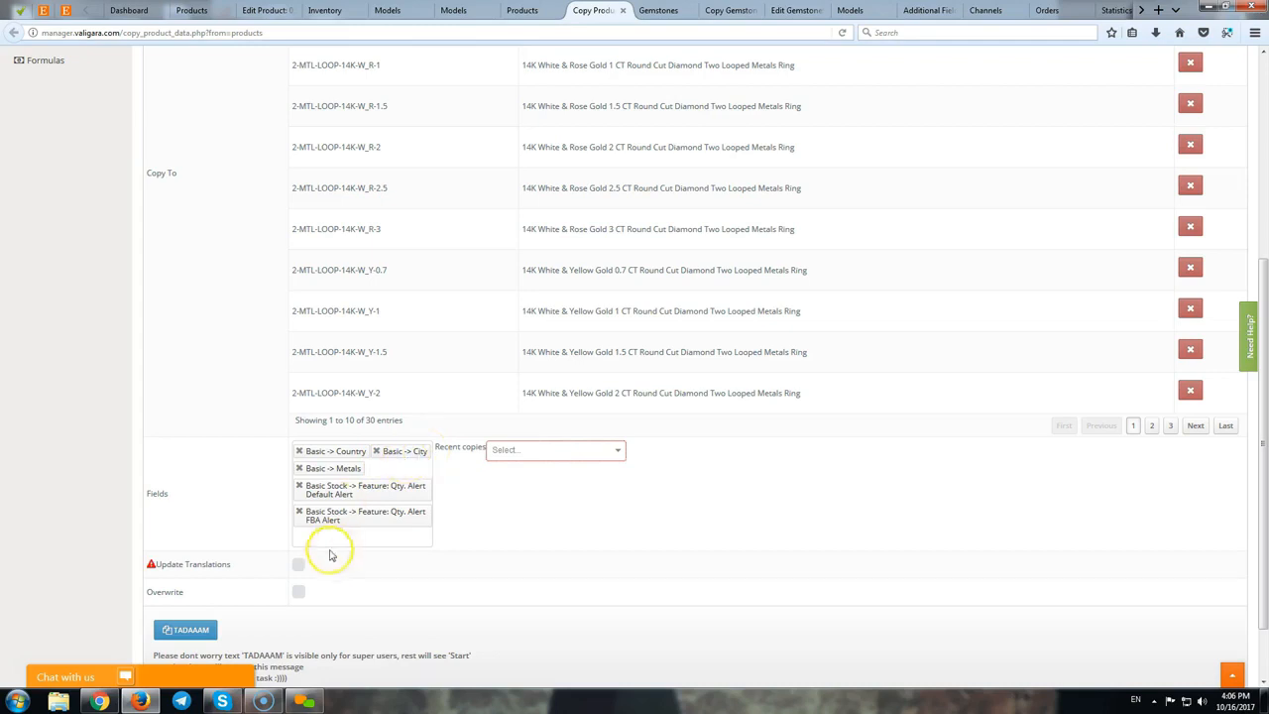
pyautogui.moveTo(302, 592); pyautogui.dragTo(332, 591)
pyautogui.click(298, 592)
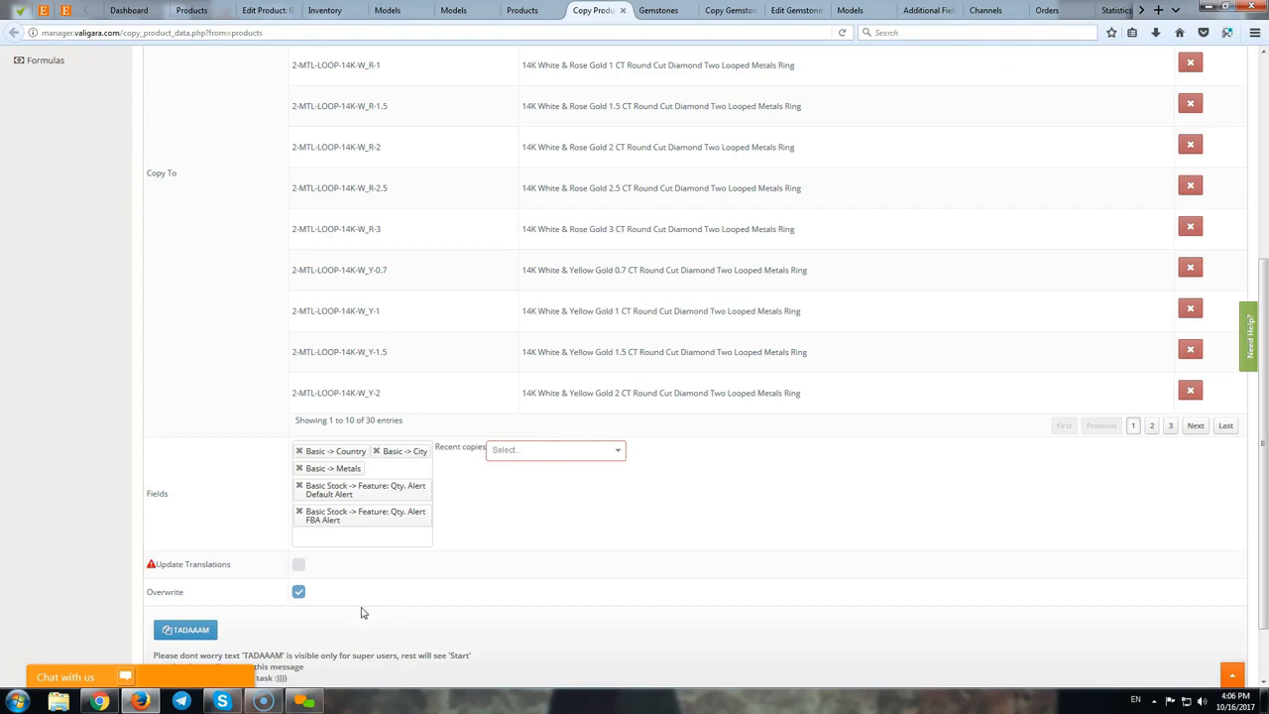
# Switch the mode to Between fields and enable Overwrite for its field mappings.
pyautogui.scroll(3, 255, 567)
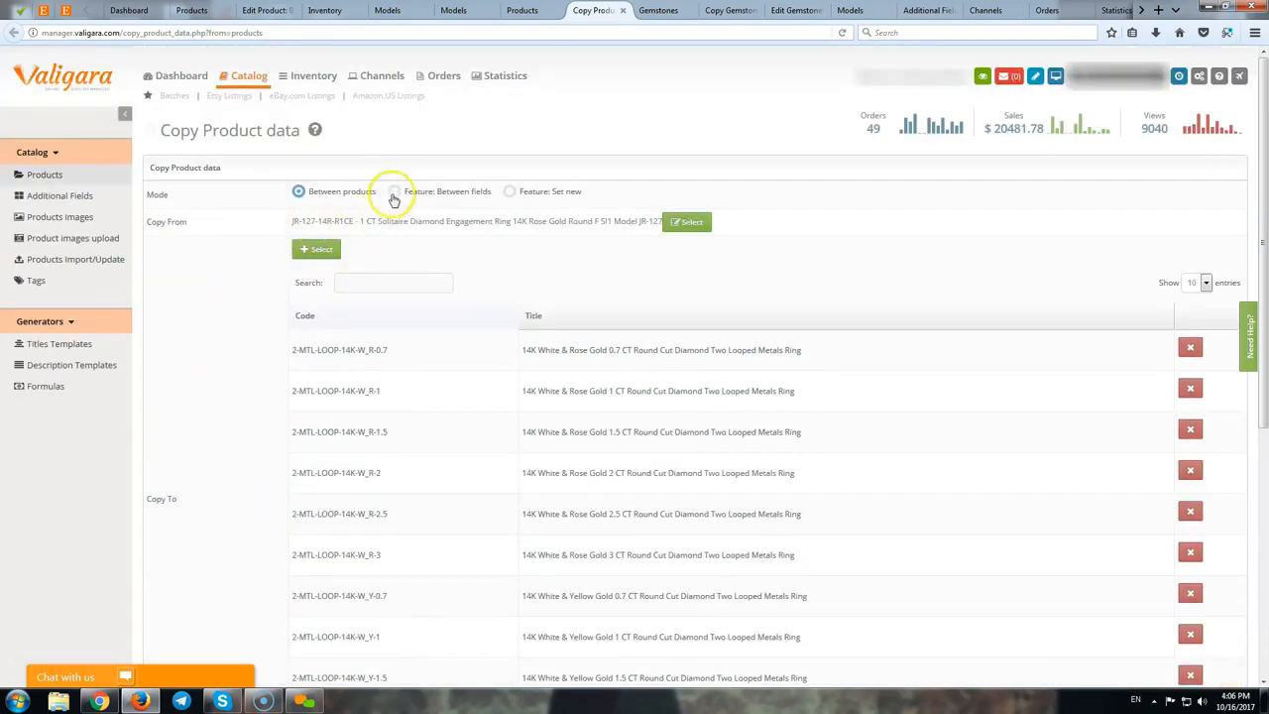
pyautogui.scroll(-5, 360, 368)
pyautogui.click(347, 517)
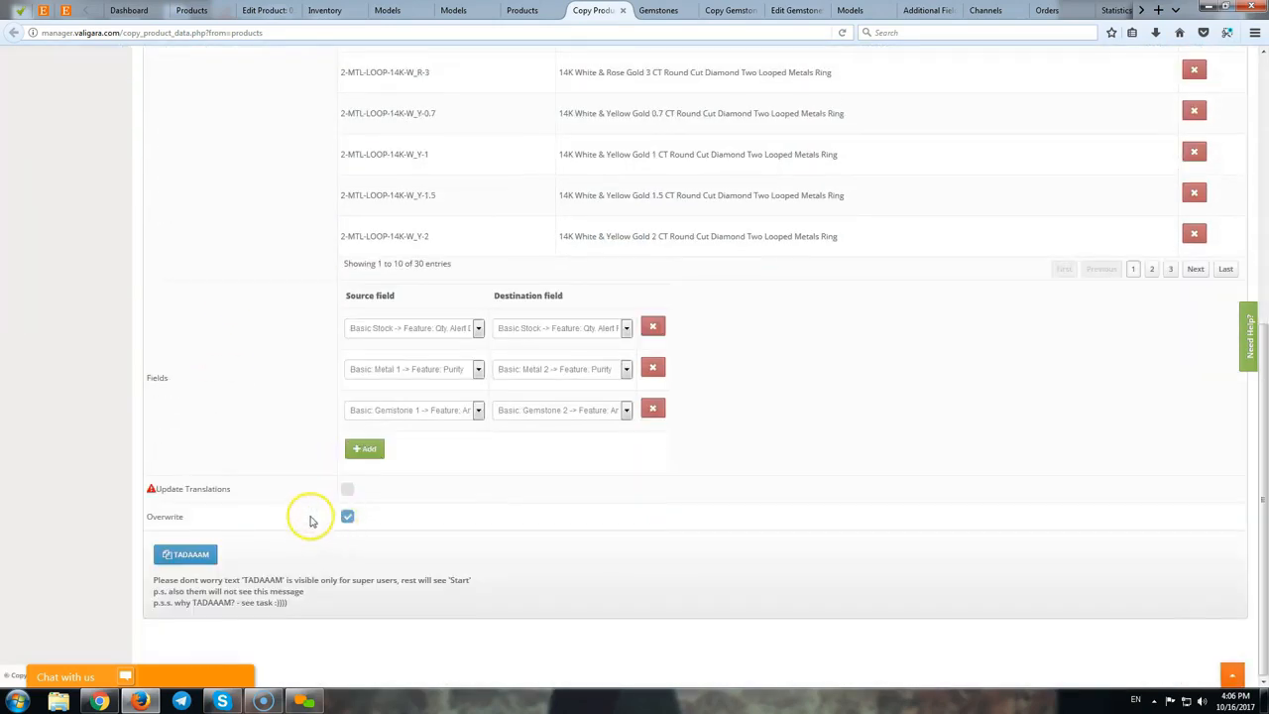
# Review the three available copy modes and leave the copy page for the Catalog section.
pyautogui.scroll(5, 510, 515)
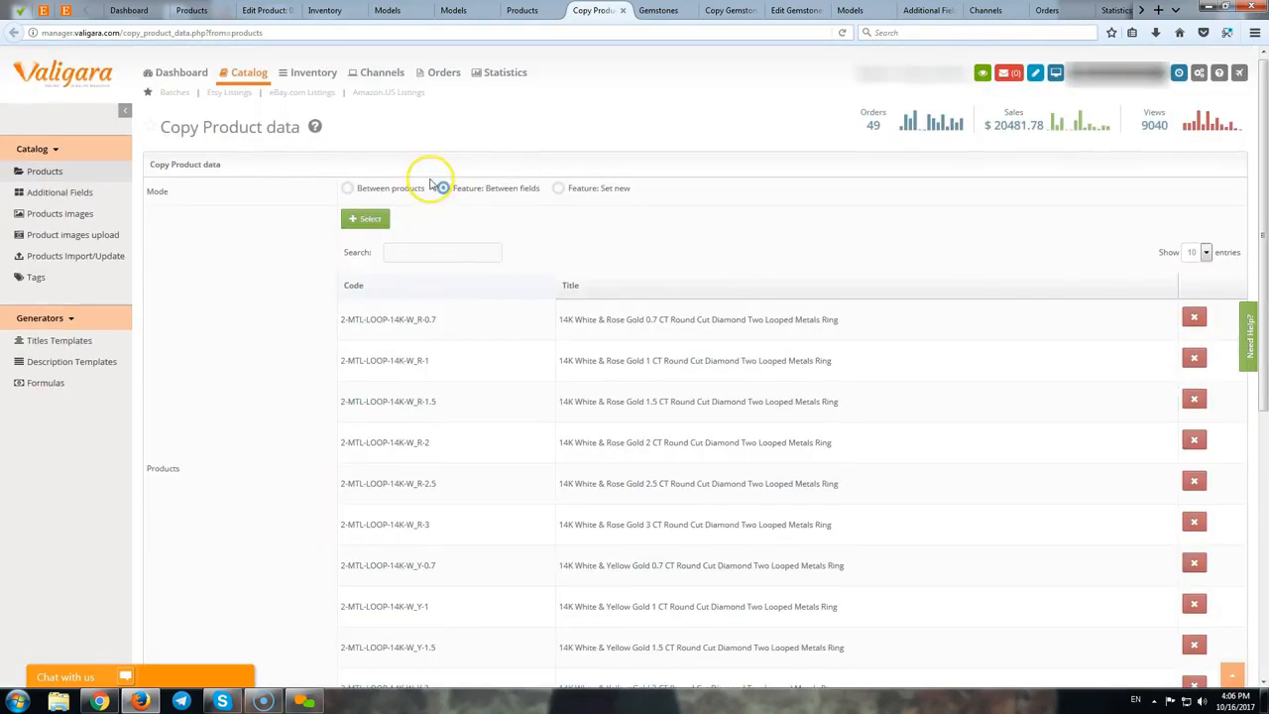
pyautogui.moveTo(538, 188); pyautogui.dragTo(368, 197)
pyautogui.moveTo(633, 196); pyautogui.dragTo(585, 195)
pyautogui.click(406, 129)
pyautogui.click(249, 76)
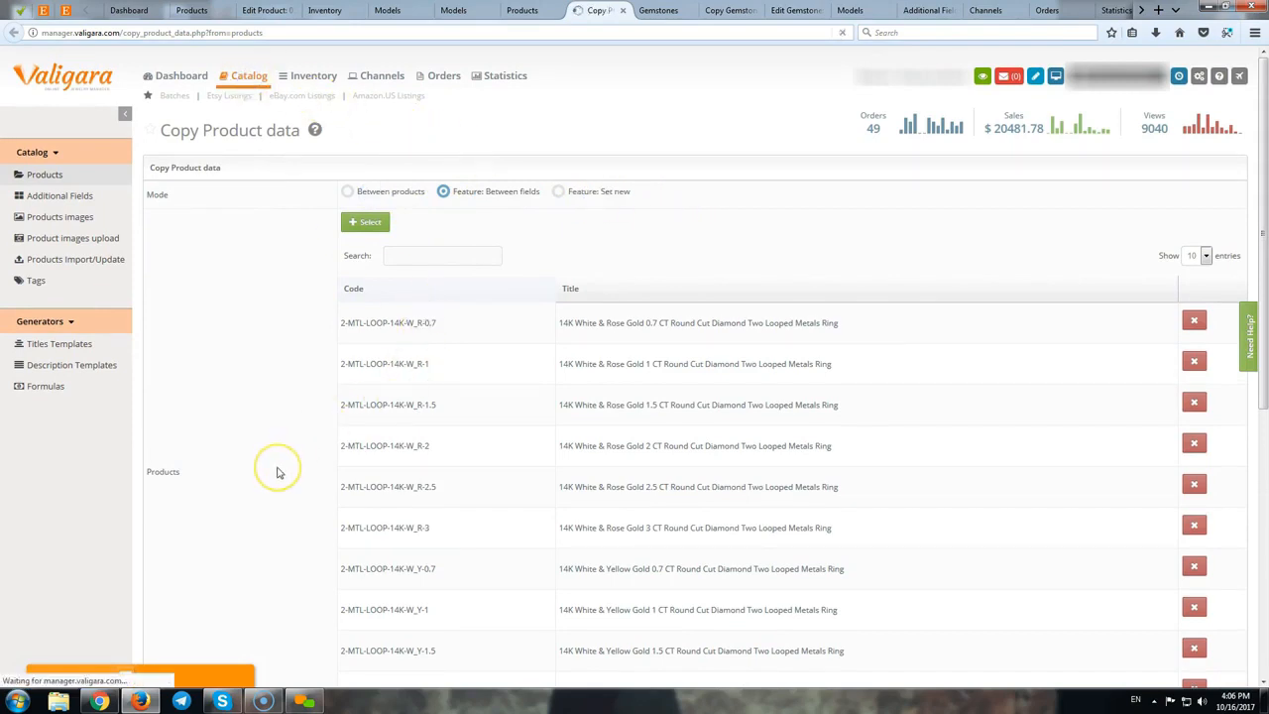